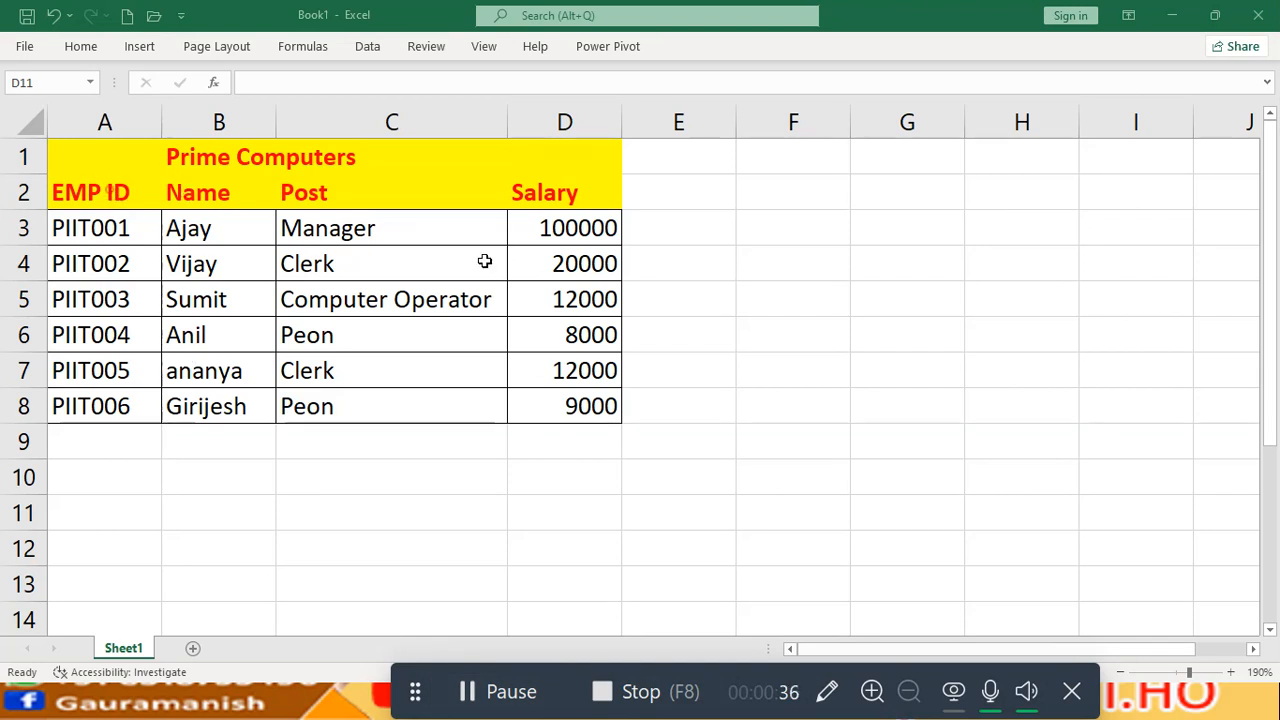
{"action": "left_click_drag", "start_coordinate": [123, 199], "coordinate": [586, 400]}
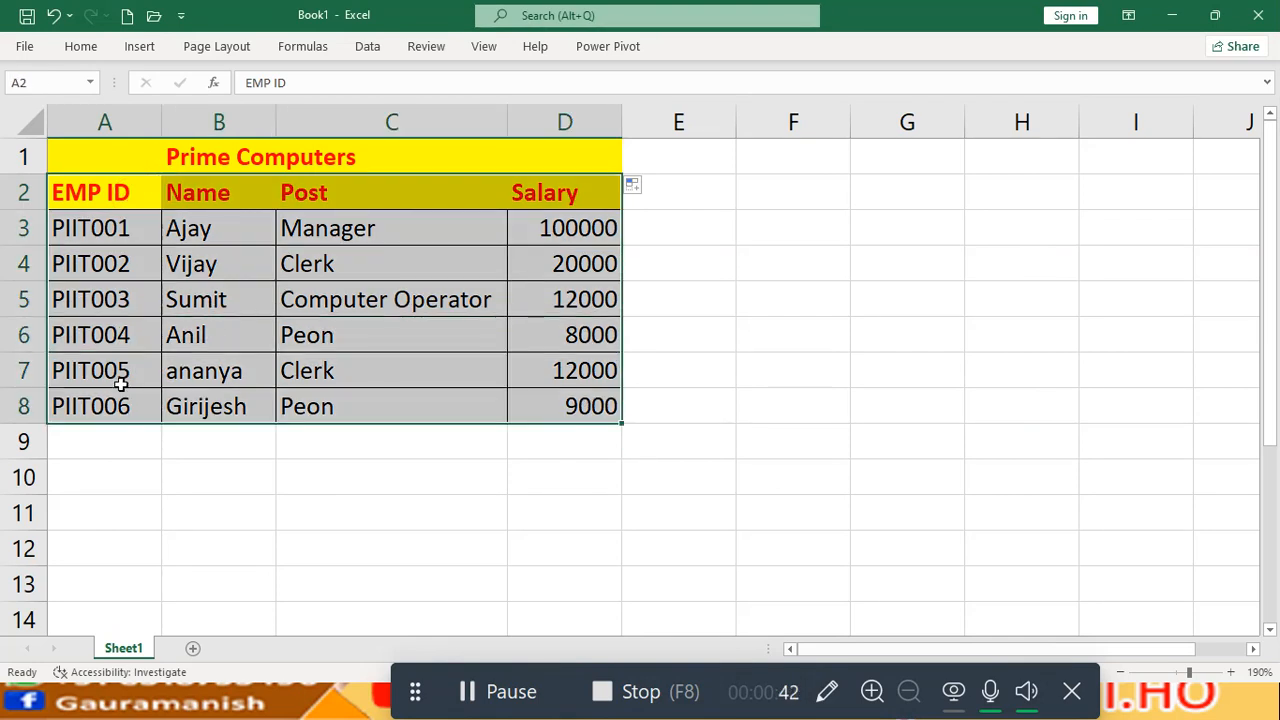
{"action": "left_click", "coordinate": [105, 299]}
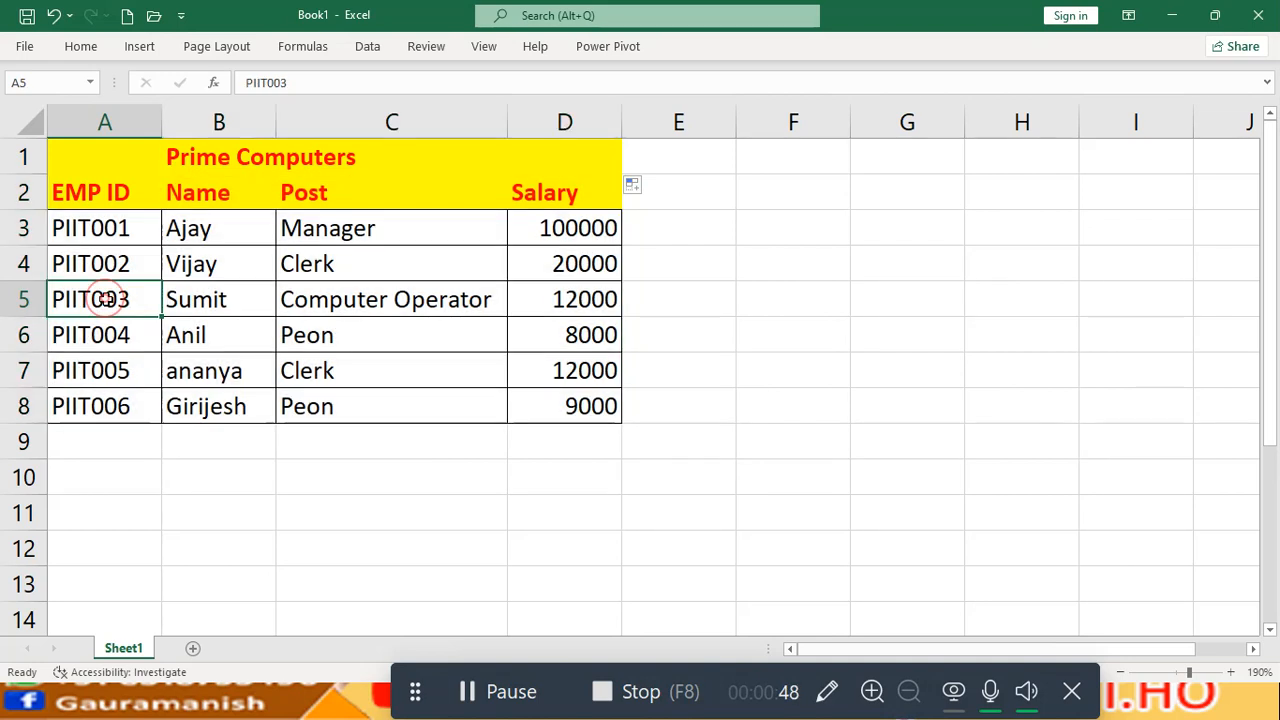
{"action": "left_click_drag", "start_coordinate": [105, 299], "coordinate": [581, 294]}
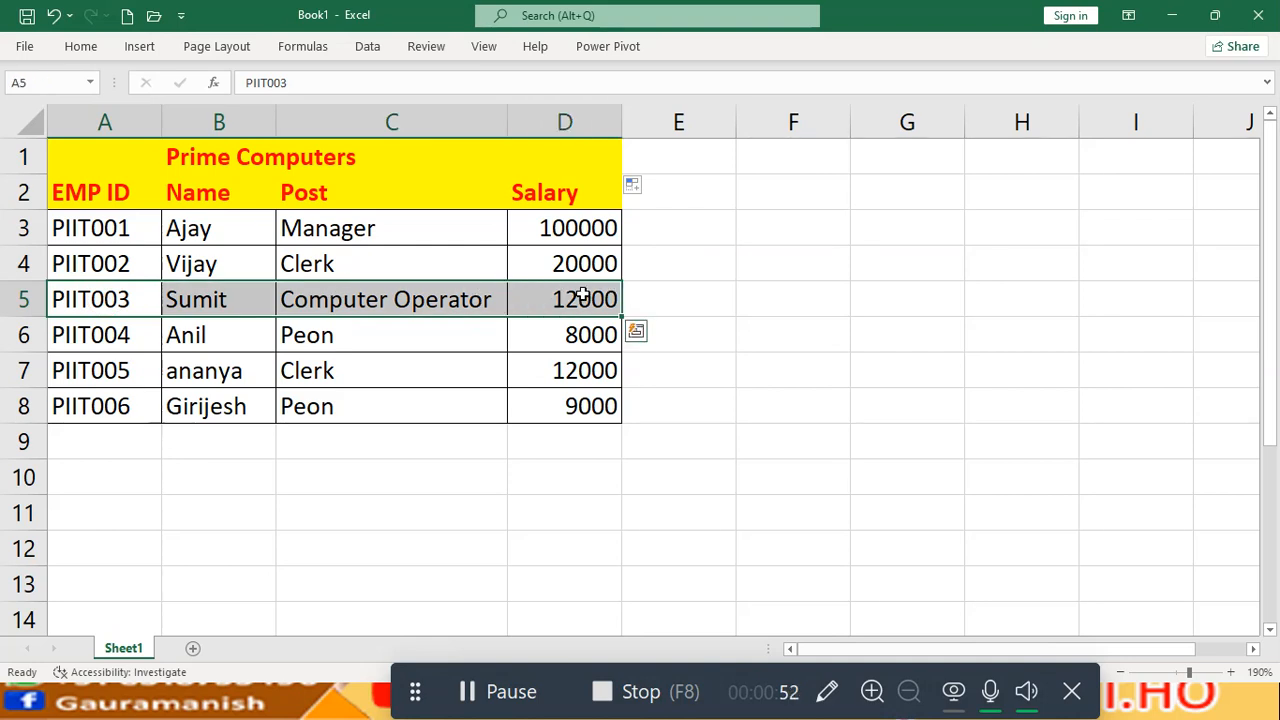
{"action": "left_click", "coordinate": [204, 445]}
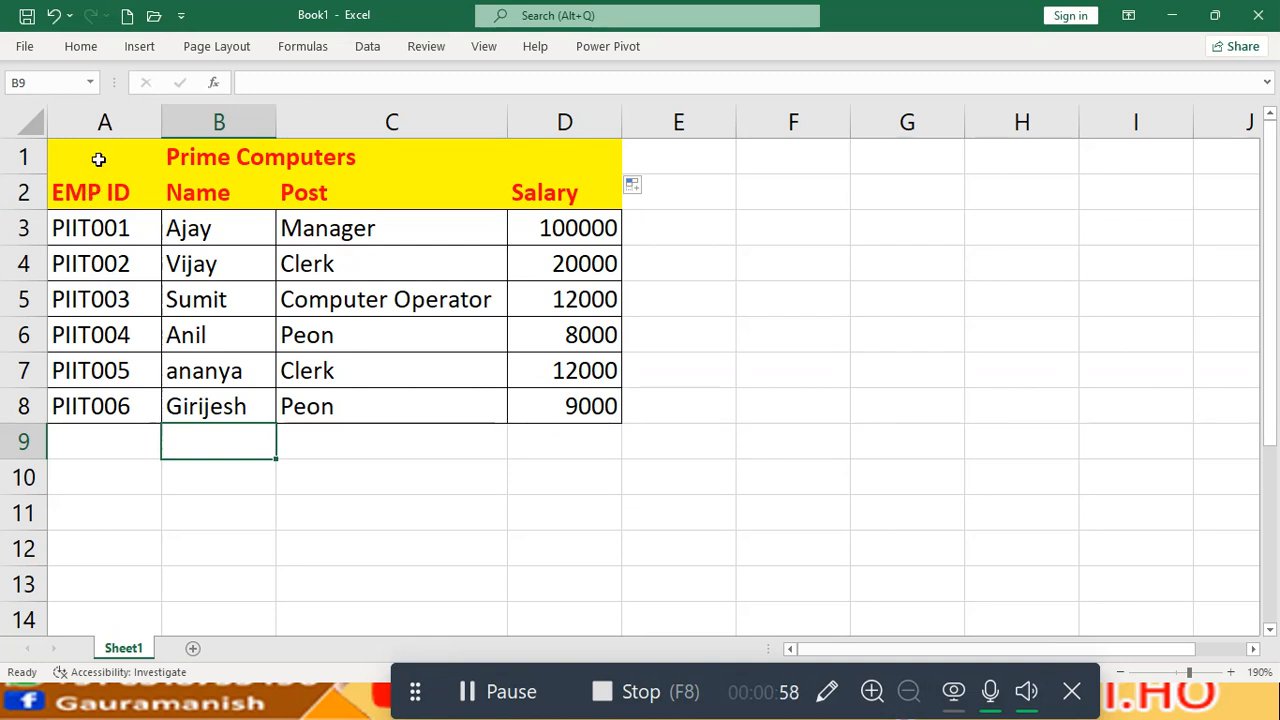
Copy the header row A2:D2 (EMP ID, Name, Post, Salary) to row 10, starting at A10
{"action": "left_click_drag", "start_coordinate": [100, 192], "coordinate": [565, 188]}
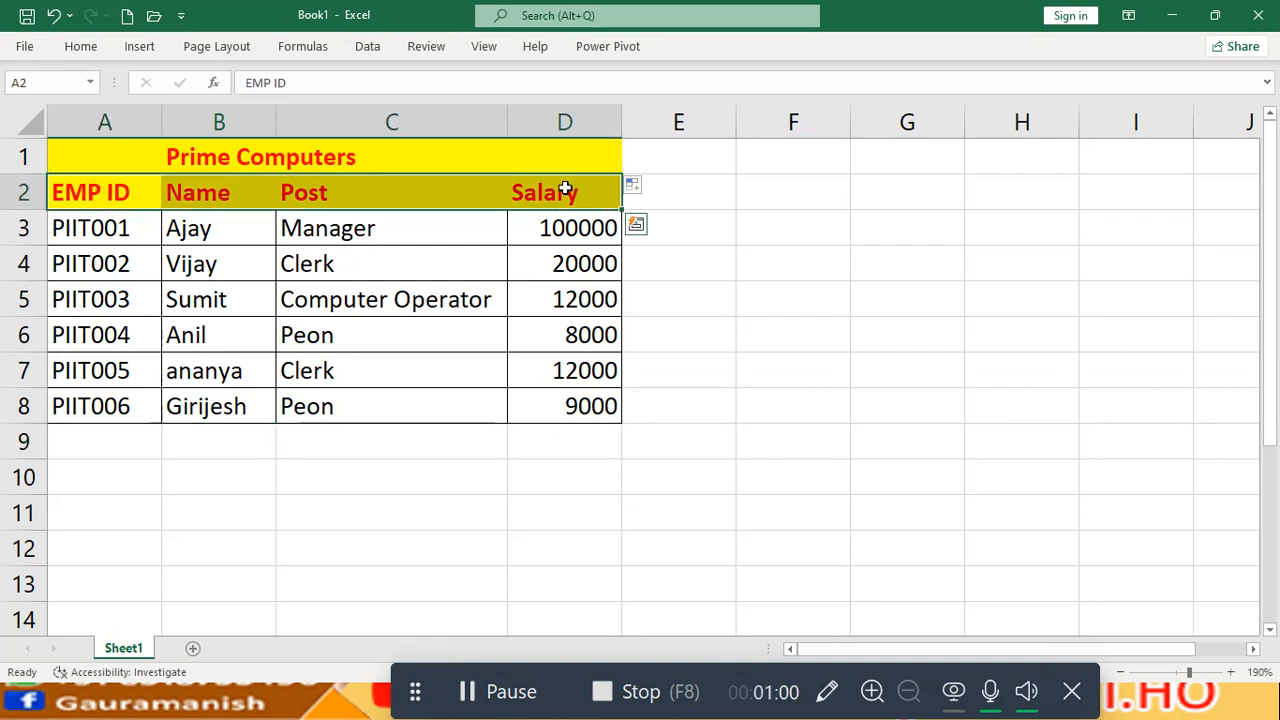
{"action": "key", "text": "ctrl+c"}
{"action": "left_click", "coordinate": [91, 474]}
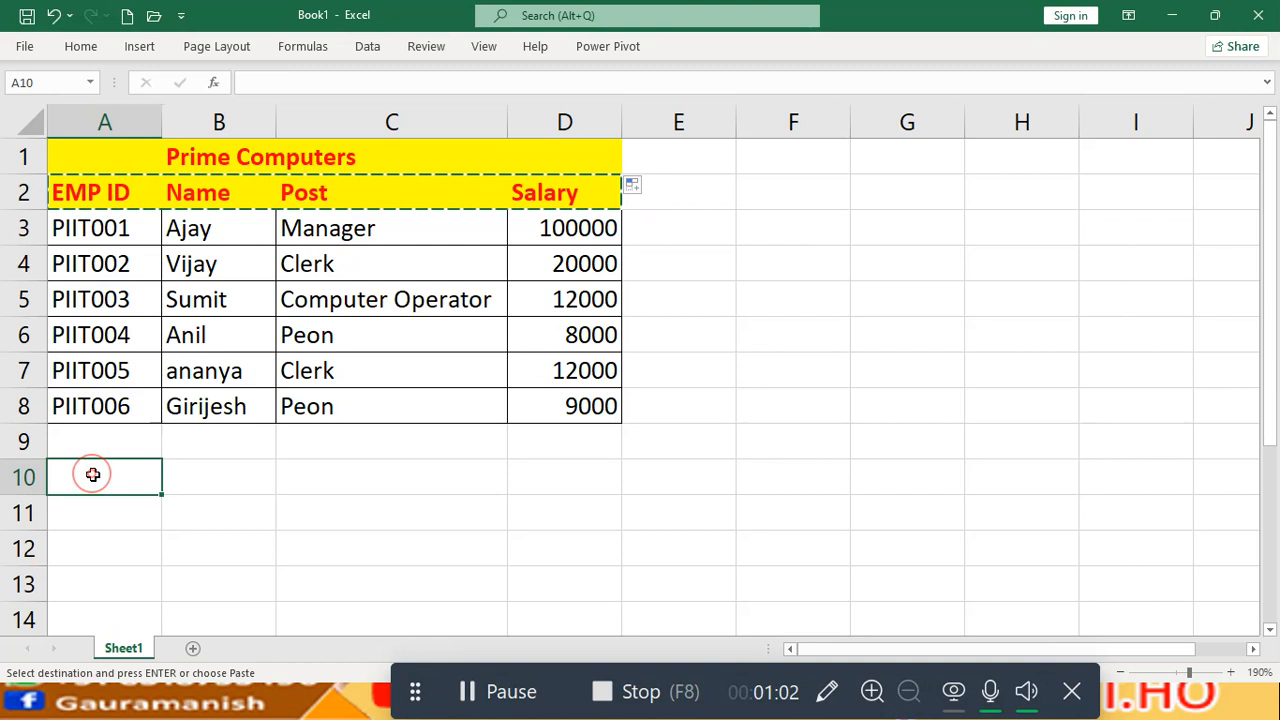
{"action": "key", "text": "ctrl+v"}
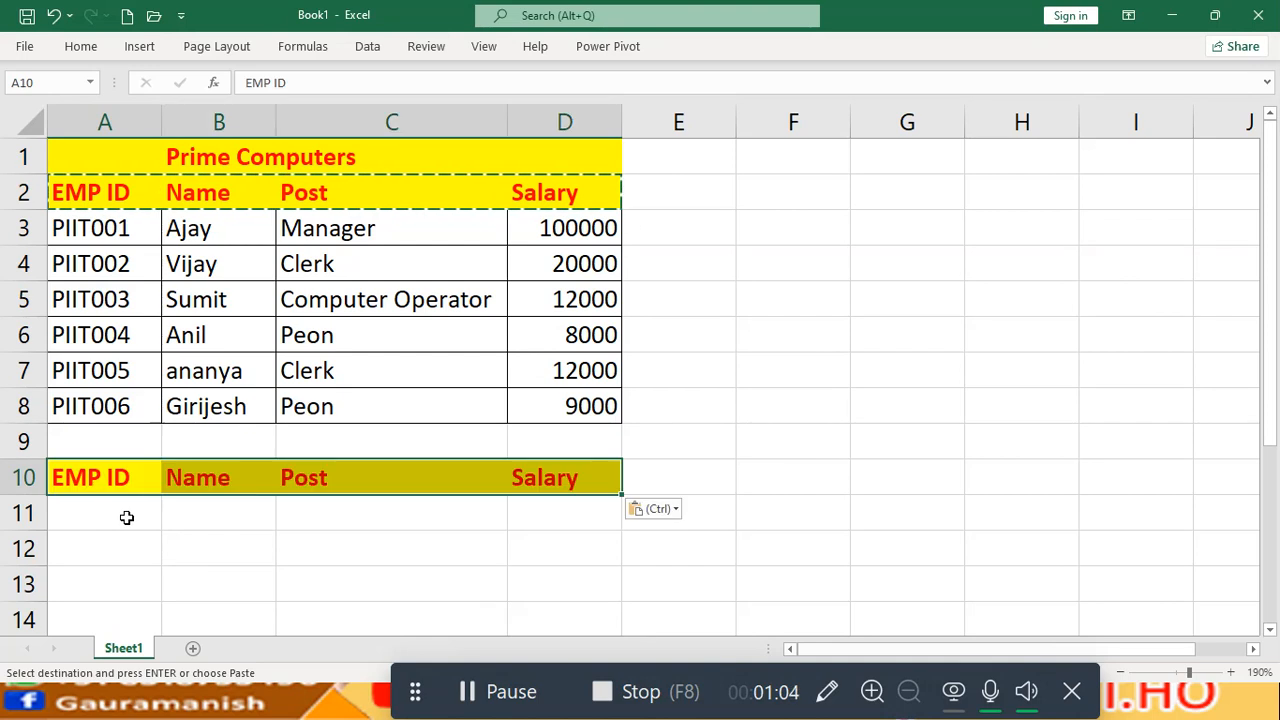
Enter the formula =VLOOKUP(A11,A3:D8,2,0) in B11 to look up the employee's name
{"action": "left_click", "coordinate": [113, 515]}
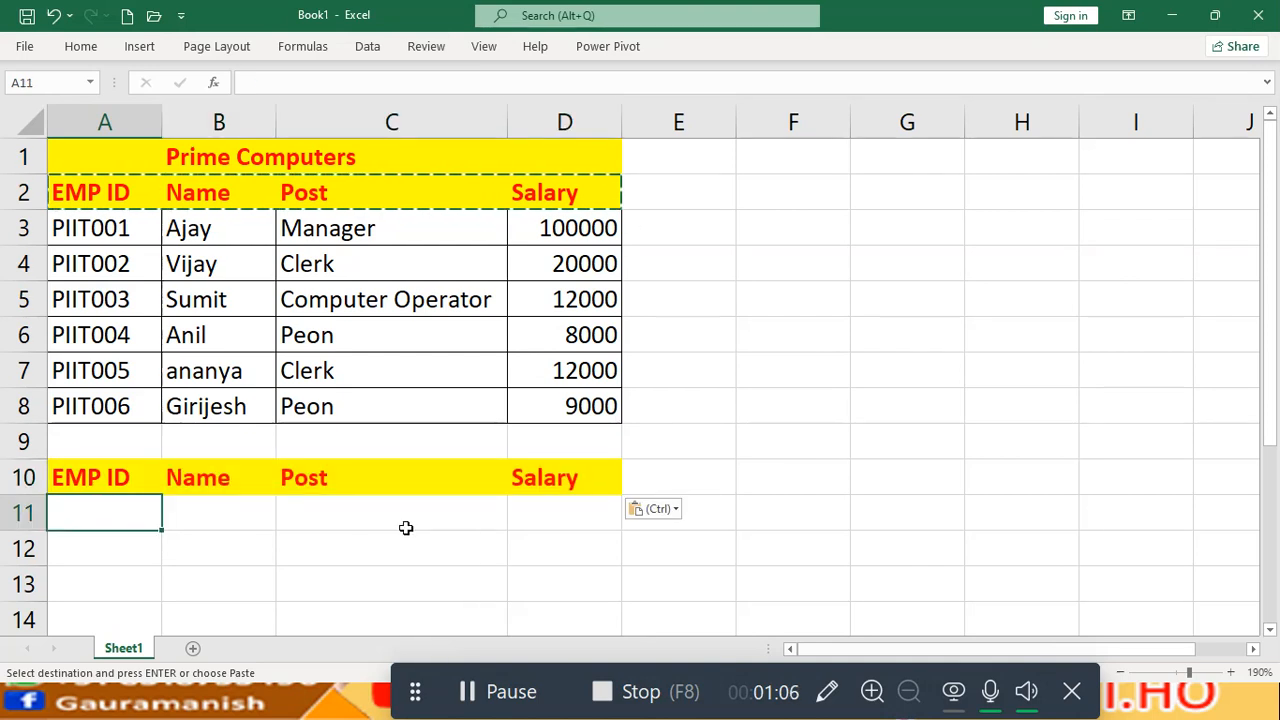
{"action": "left_click", "coordinate": [237, 525]}
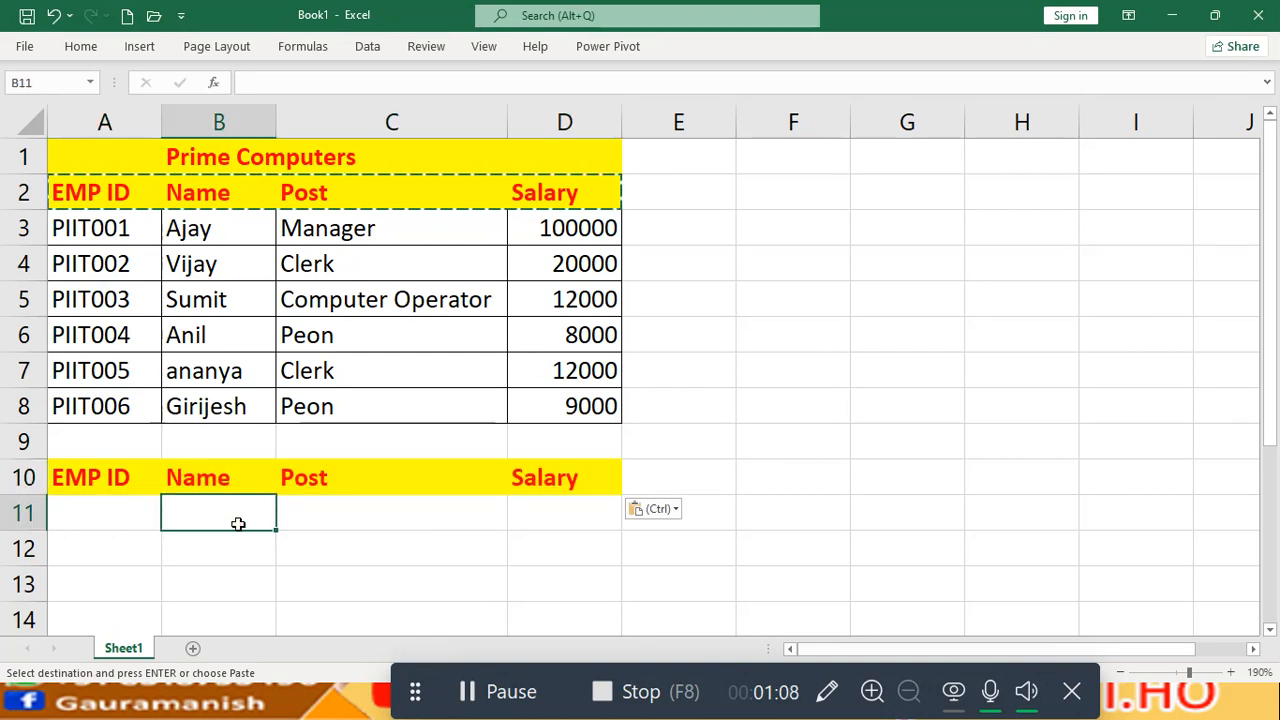
{"action": "type", "text": "=vl"}
{"action": "key", "text": "Tab"}
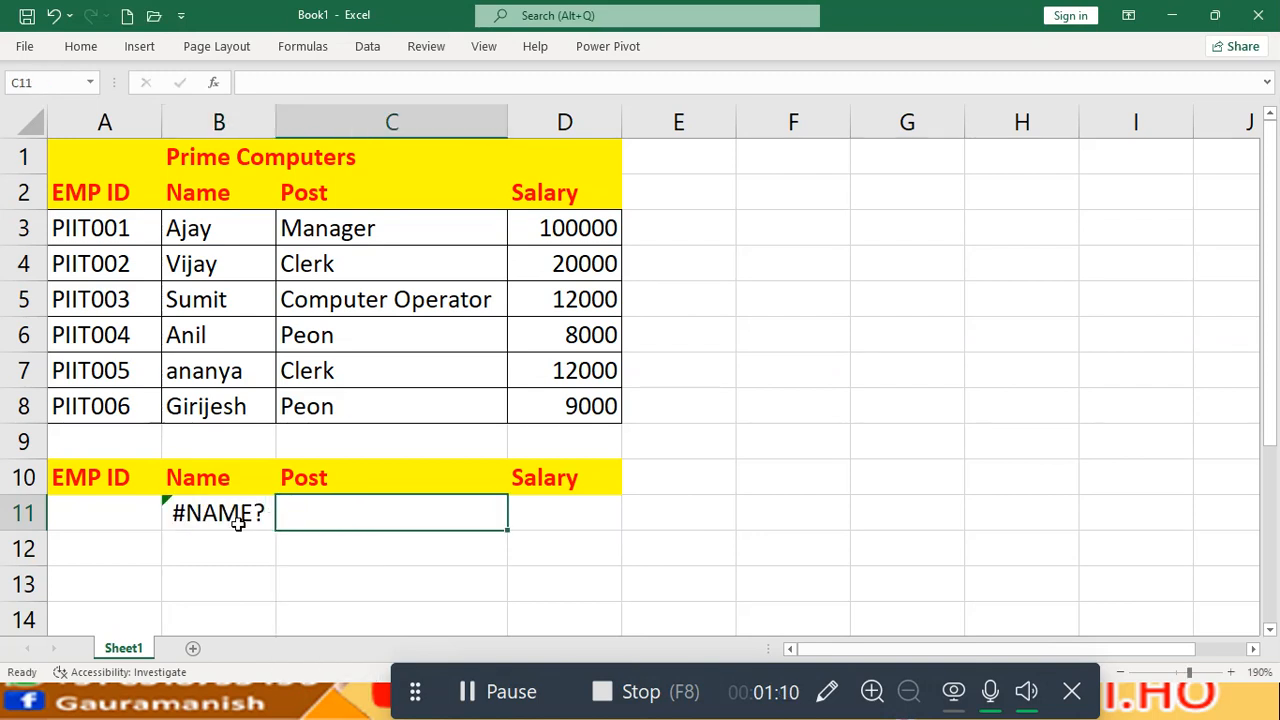
{"action": "left_click", "coordinate": [248, 512]}
{"action": "double_click", "coordinate": [248, 512]}
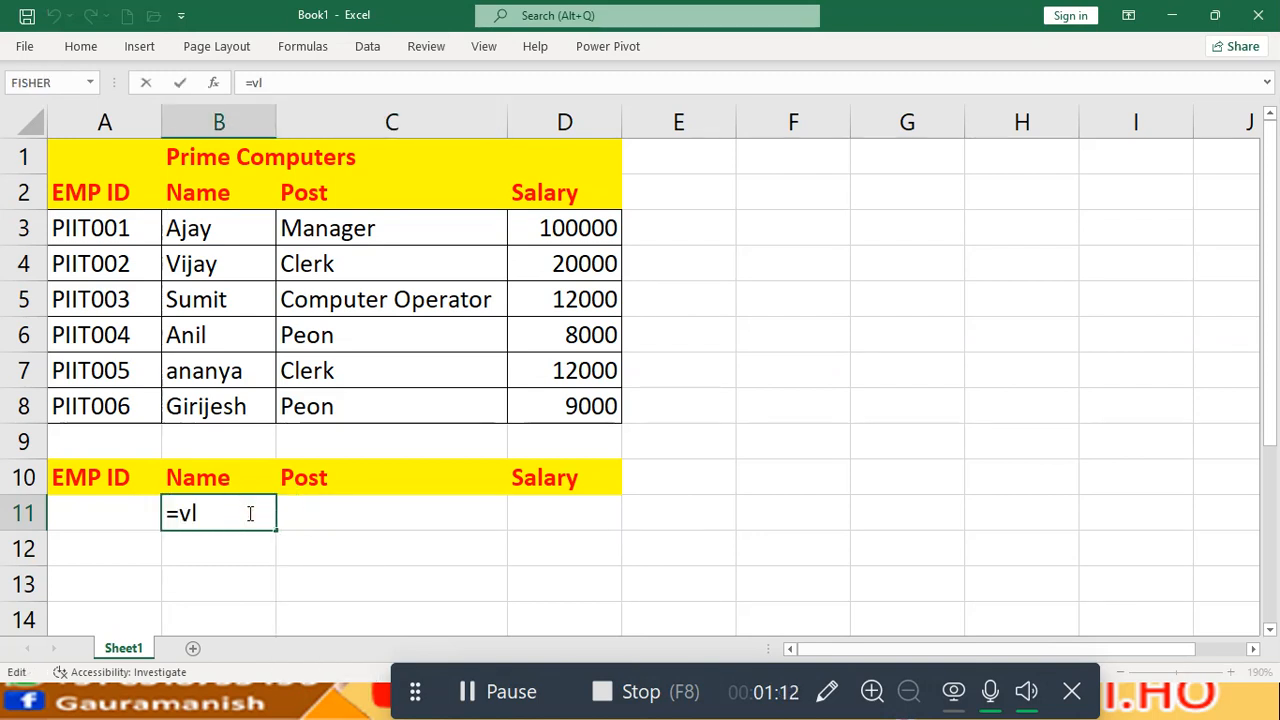
{"action": "type", "text": "oo"}
{"action": "key", "text": "Tab"}
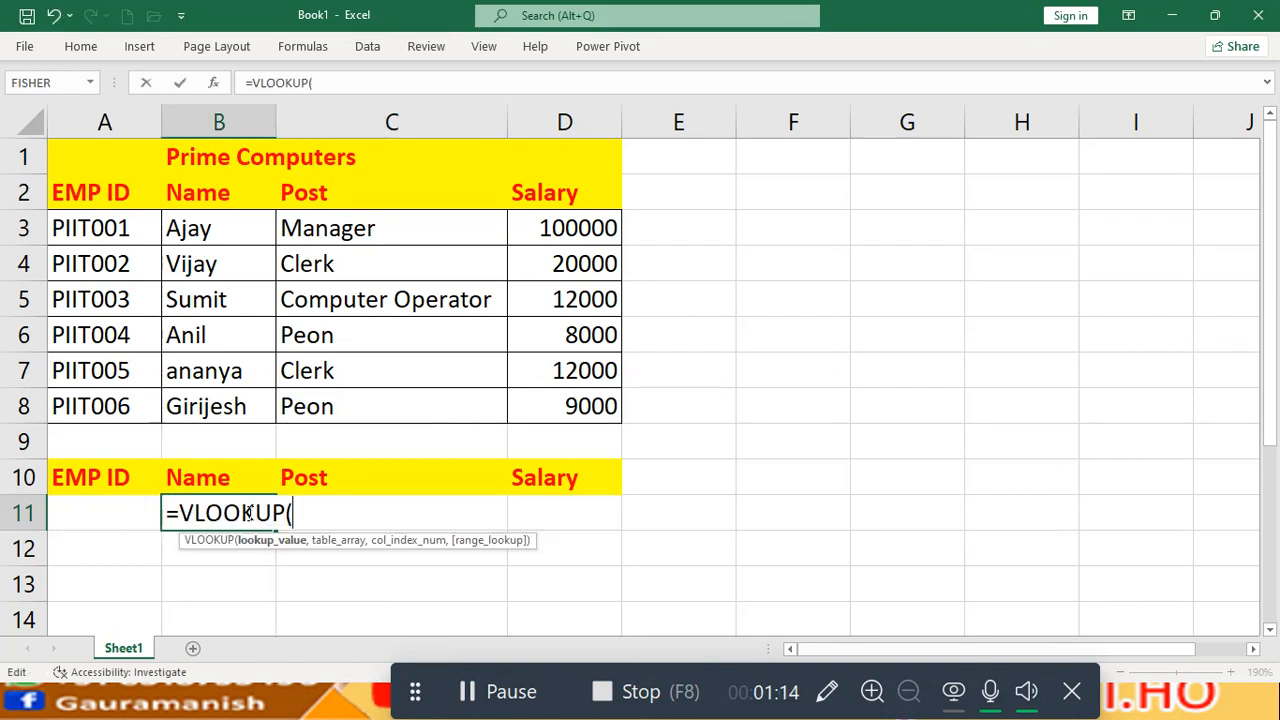
{"action": "left_click", "coordinate": [83, 515]}
{"action": "type", "text": ","}
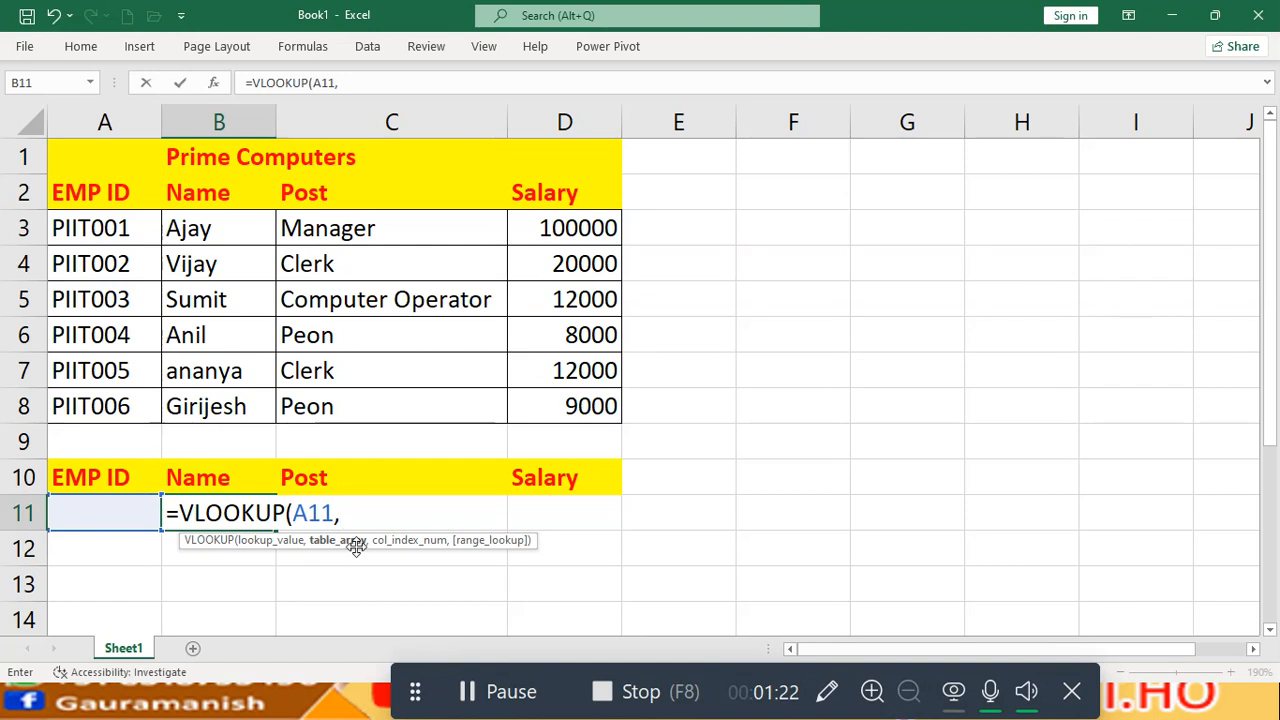
{"action": "left_click_drag", "start_coordinate": [104, 229], "coordinate": [551, 407]}
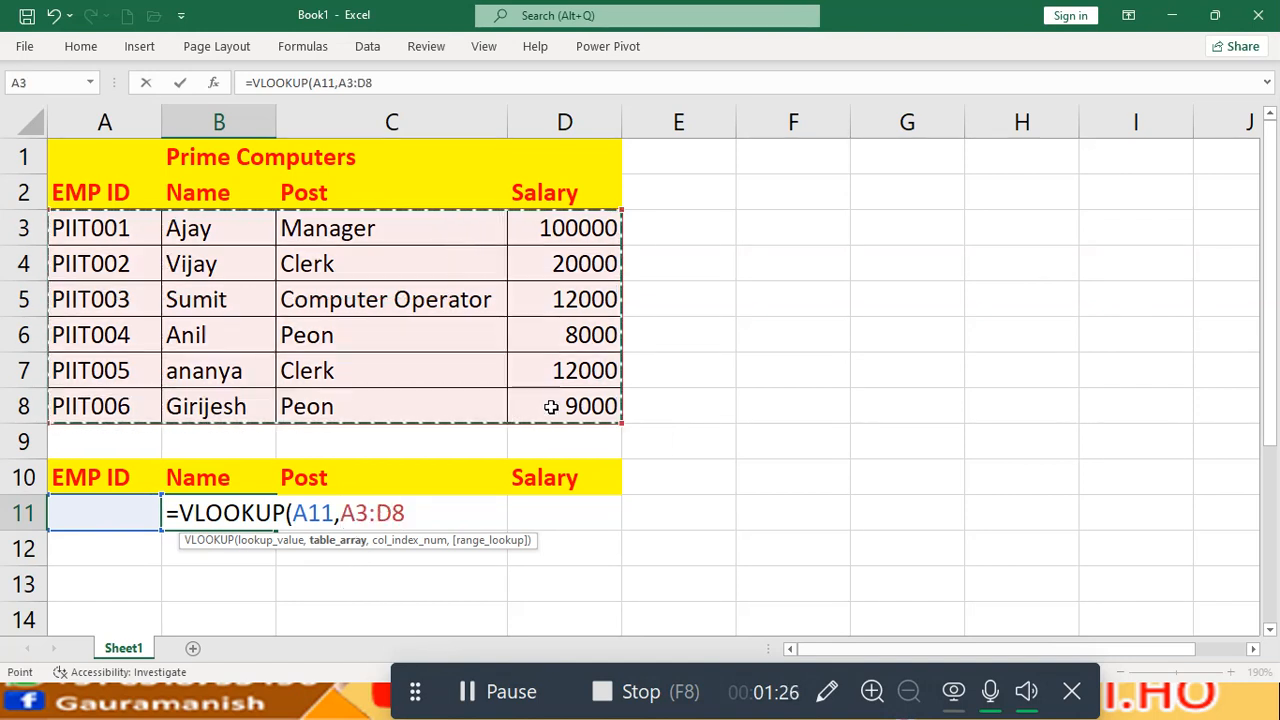
{"action": "type", "text": ",2"}
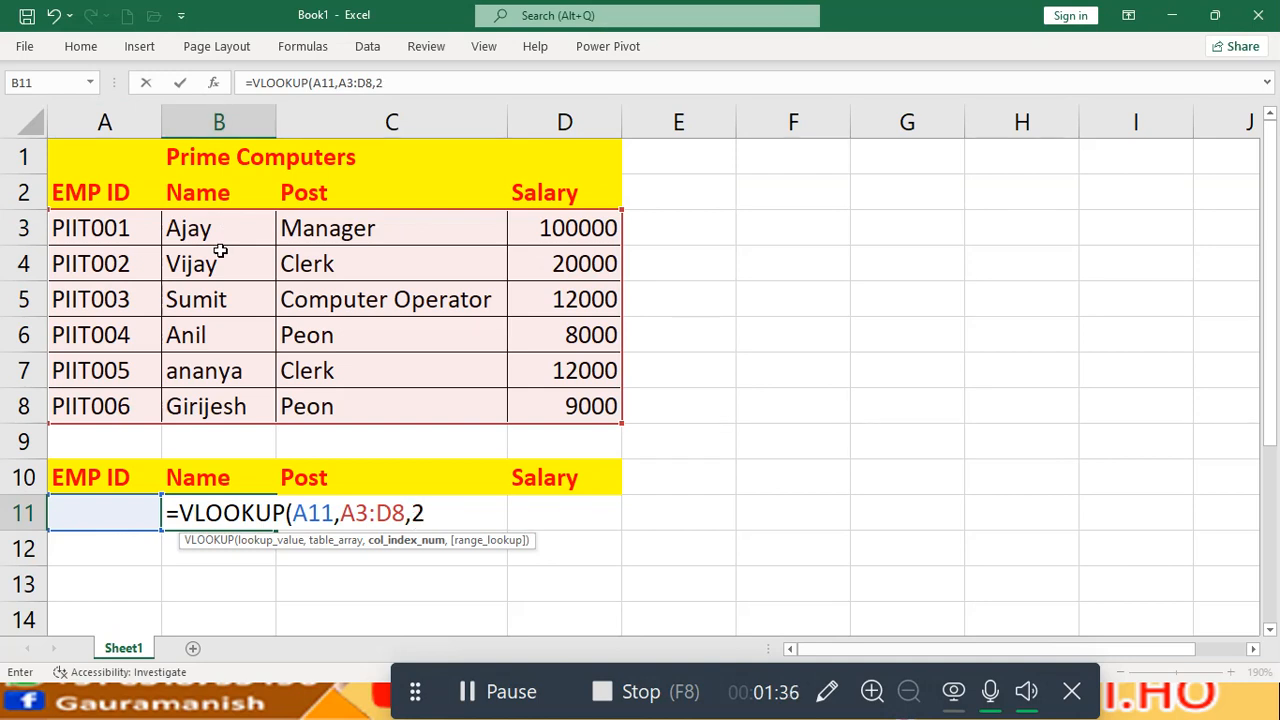
{"action": "type", "text": ","}
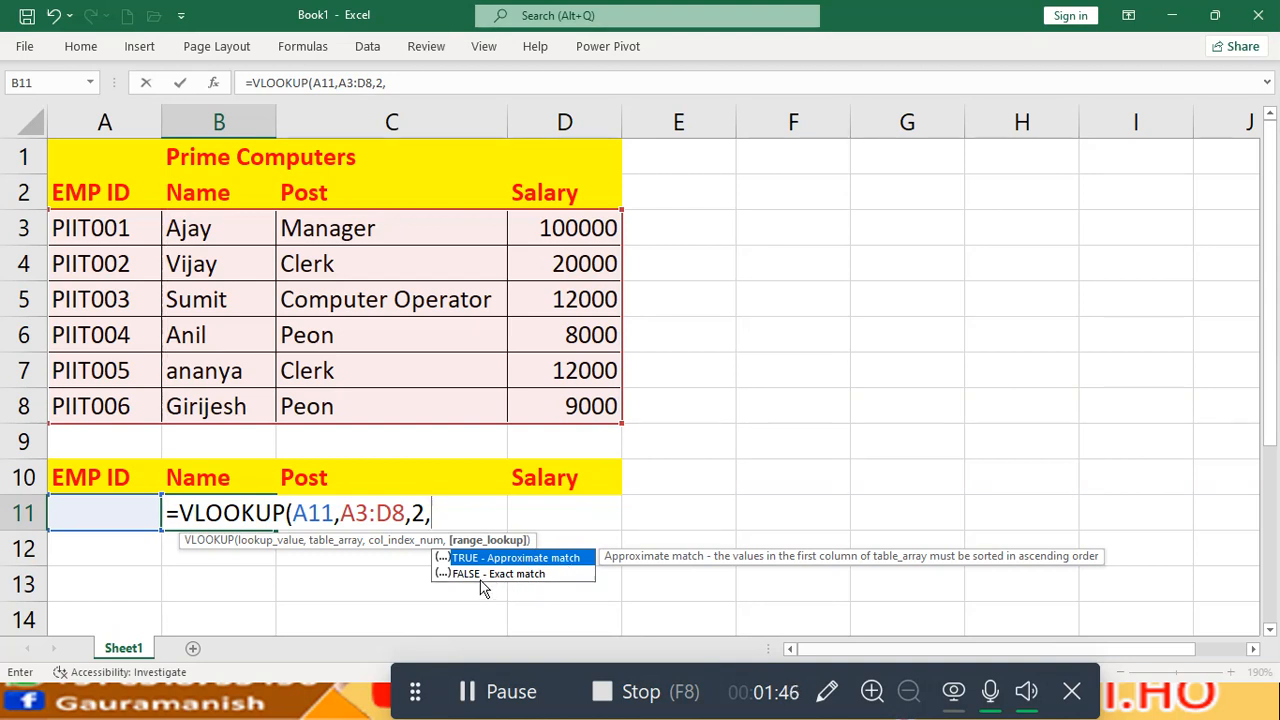
{"action": "type", "text": "0"}
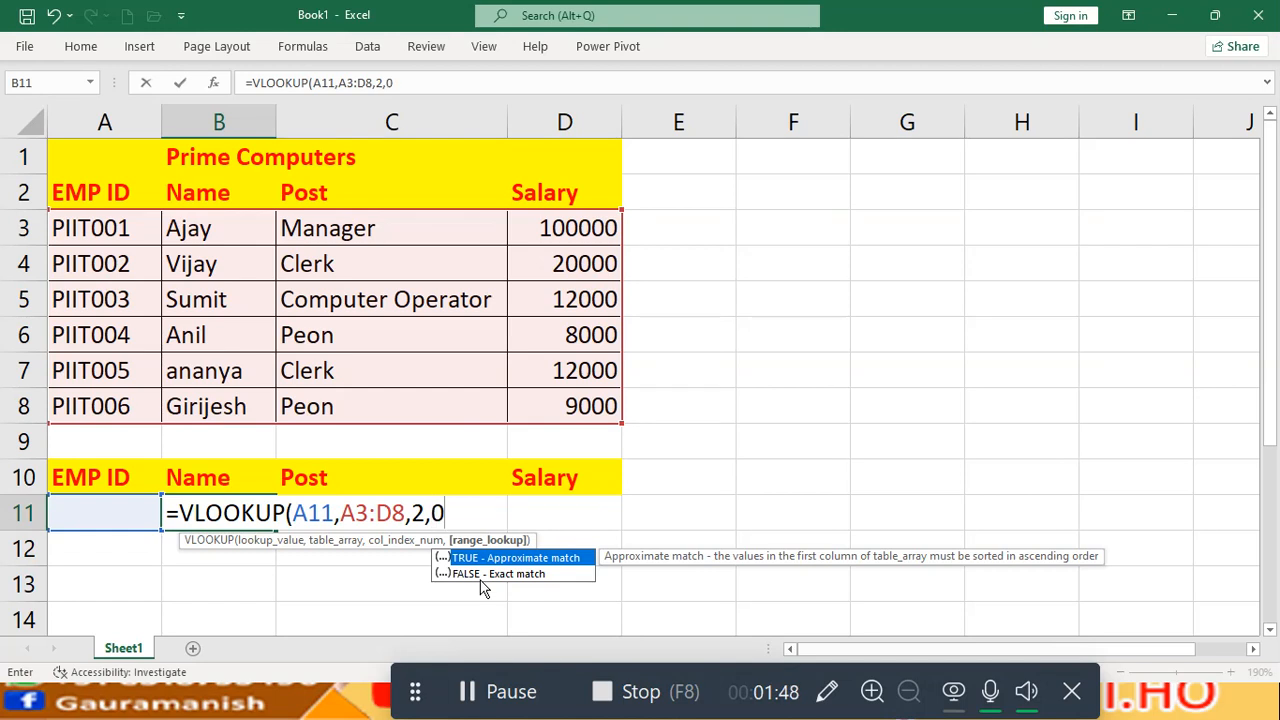
{"action": "type", "text": ")"}
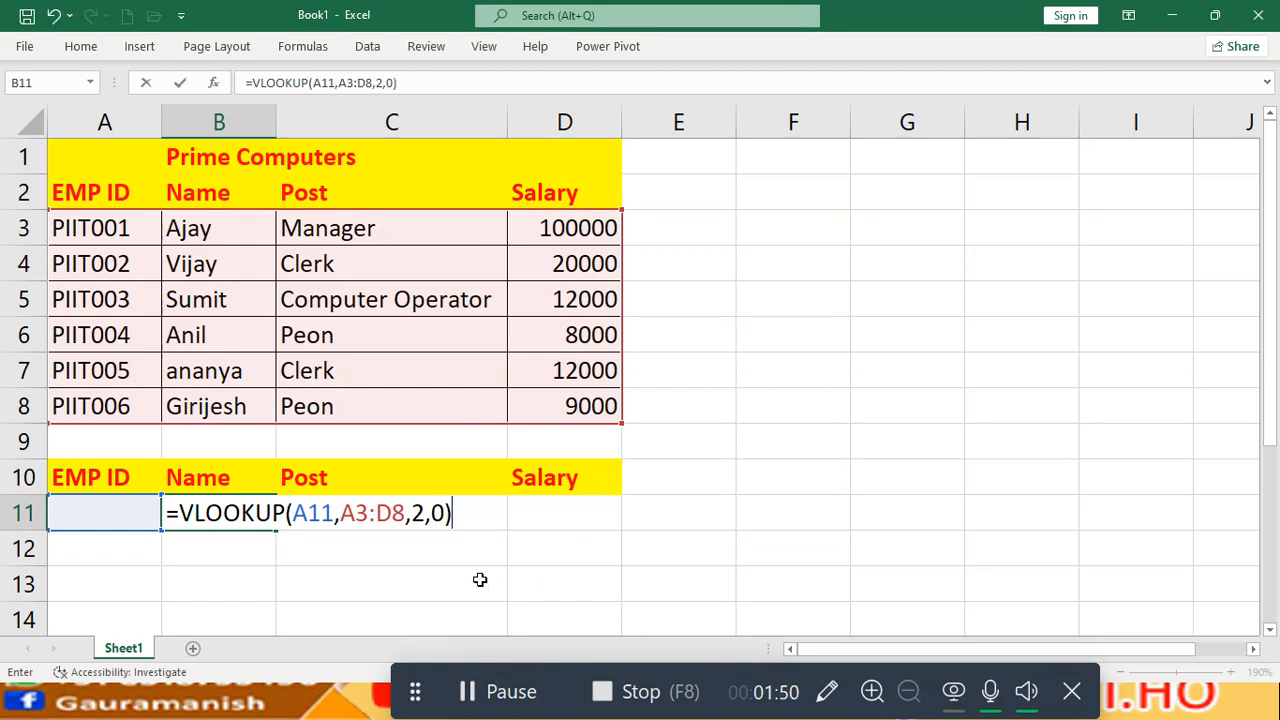
{"action": "key", "text": "Return"}
Enter the formula =VLOOKUP(A11,A3:D8,3,0) in C11 to look up the employee's post
{"action": "left_click", "coordinate": [352, 512]}
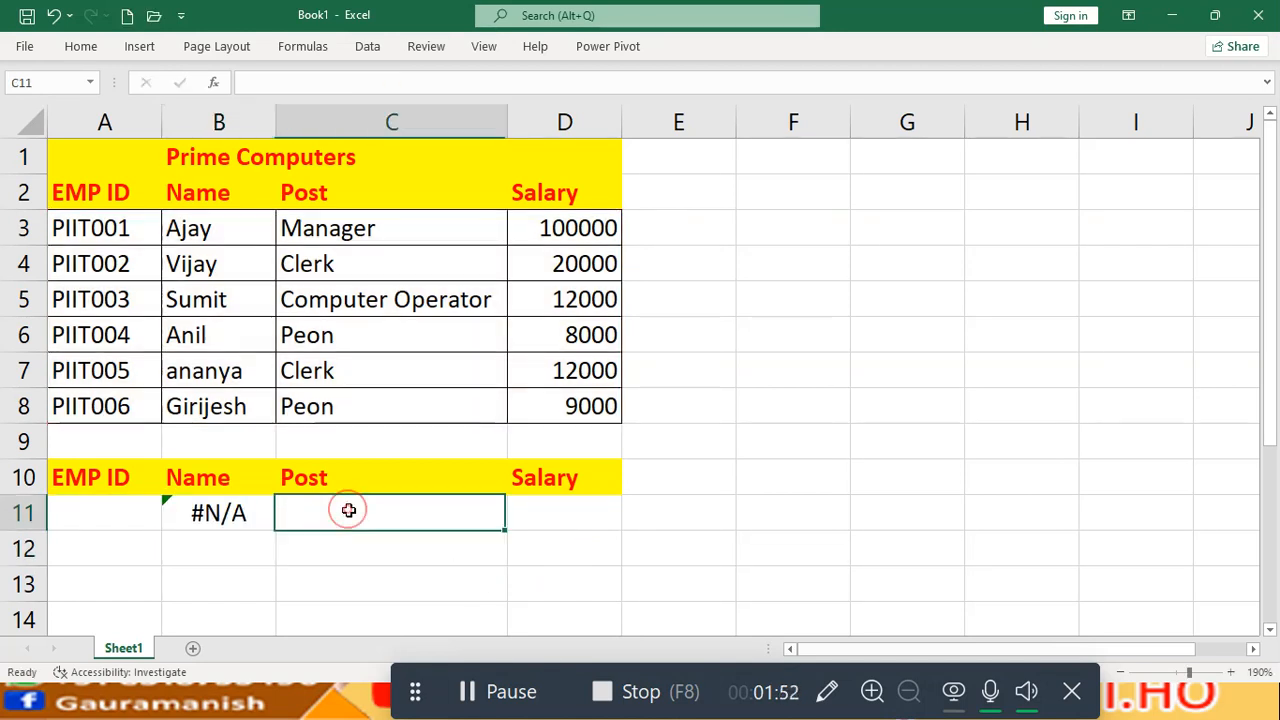
{"action": "type", "text": "=vl"}
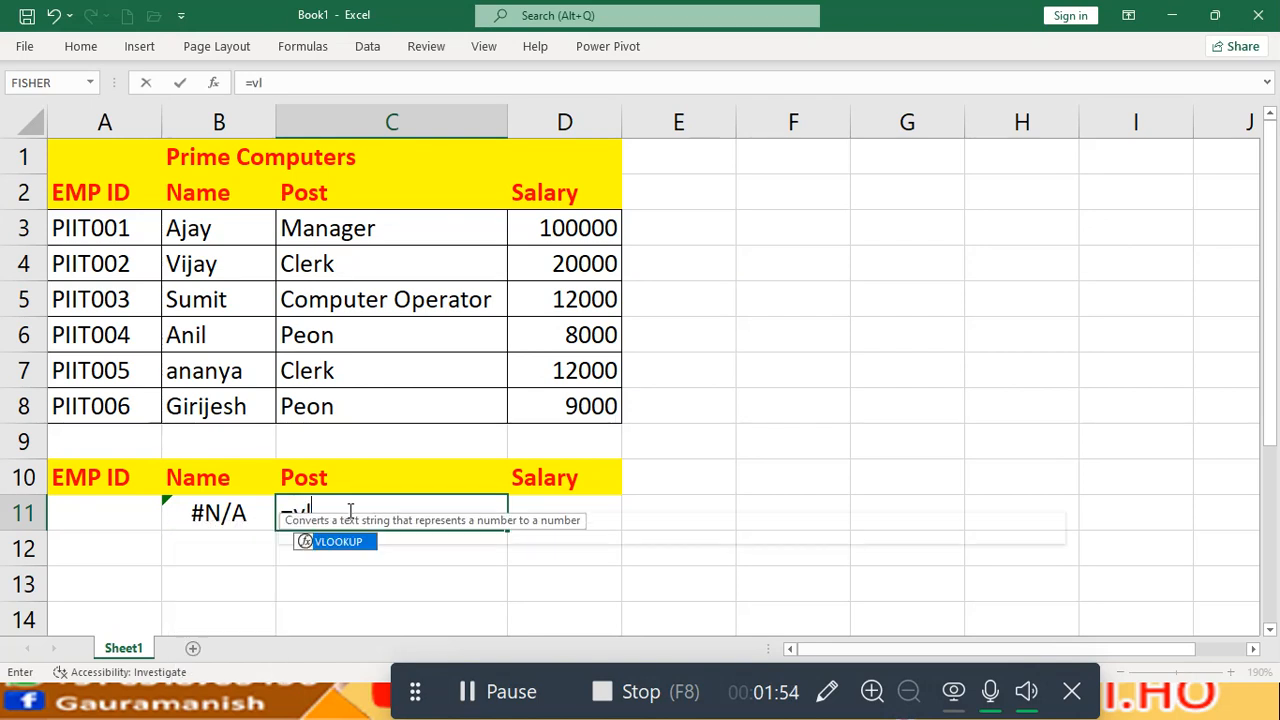
{"action": "key", "text": "Tab"}
{"action": "left_click", "coordinate": [128, 509]}
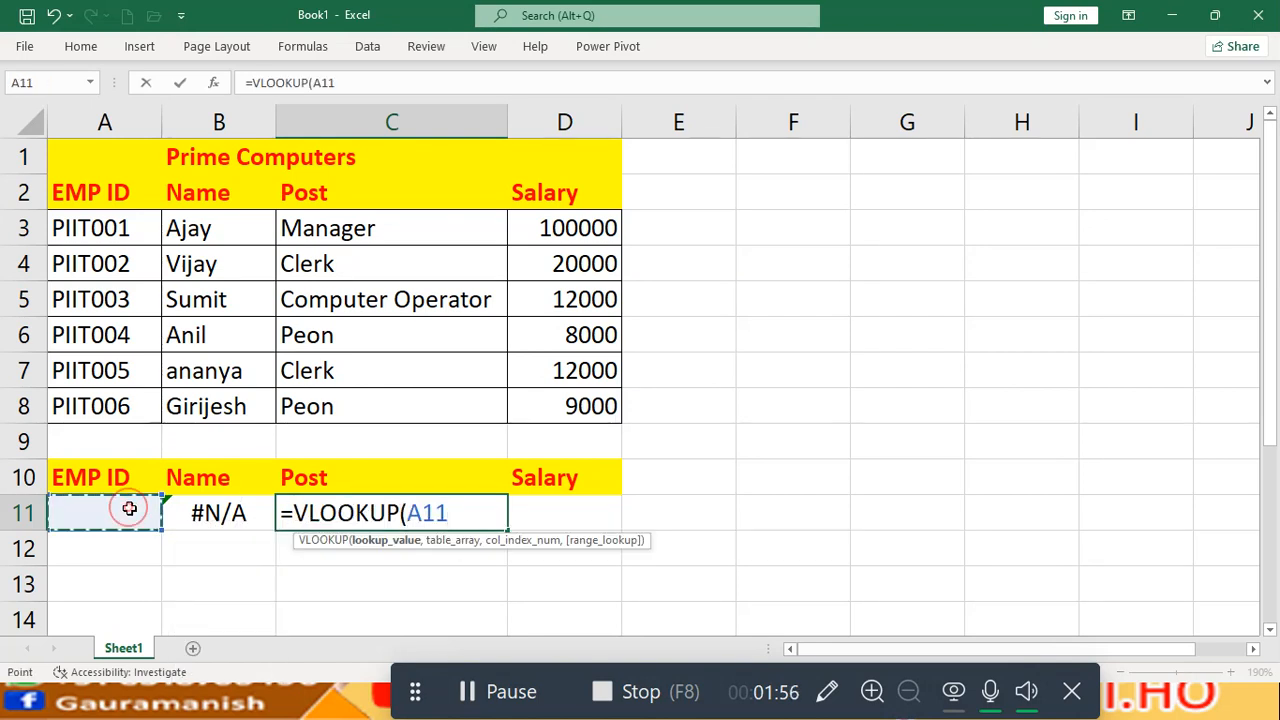
{"action": "type", "text": ","}
{"action": "left_click_drag", "start_coordinate": [135, 237], "coordinate": [532, 409]}
{"action": "type", "text": ","}
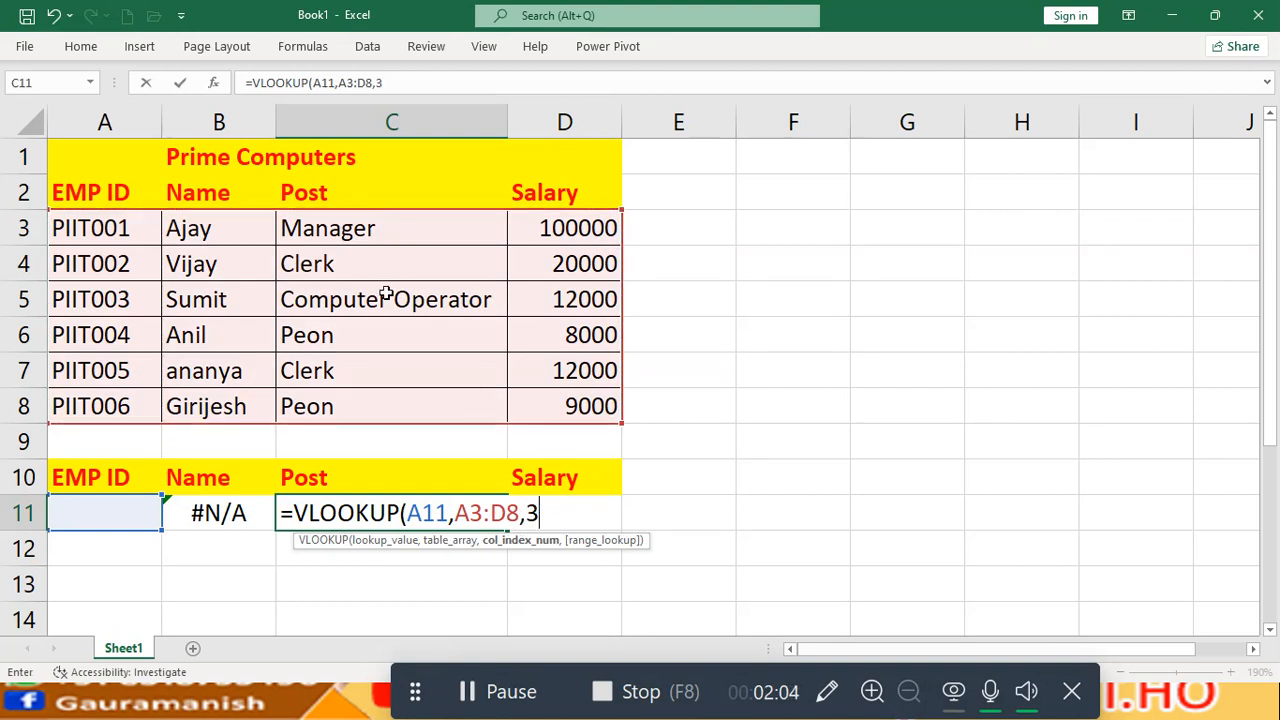
{"action": "type", "text": "3,0"}
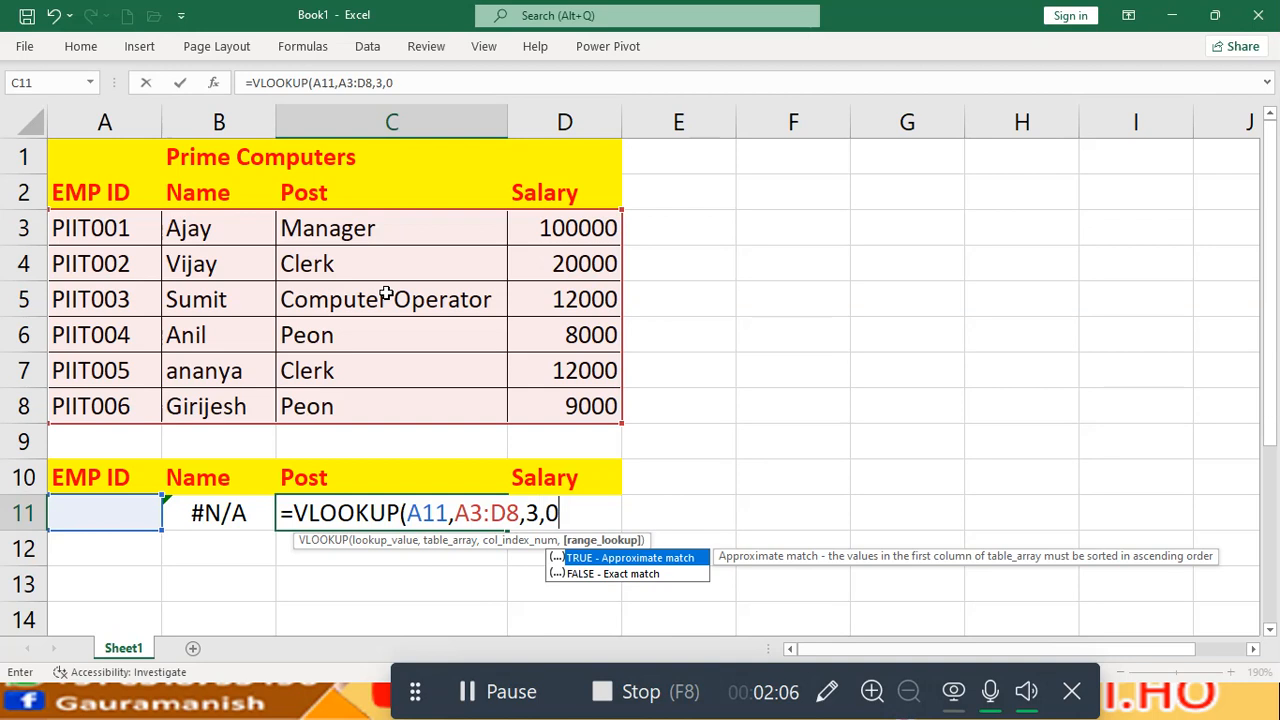
{"action": "type", "text": ")"}
{"action": "key", "text": "Return"}
Enter the formula =VLOOKUP(A11,A3:D8,4,0) in D11 to look up the employee's salary
{"action": "key", "text": "Up"}
{"action": "key", "text": "Right"}
{"action": "type", "text": "=vl"}
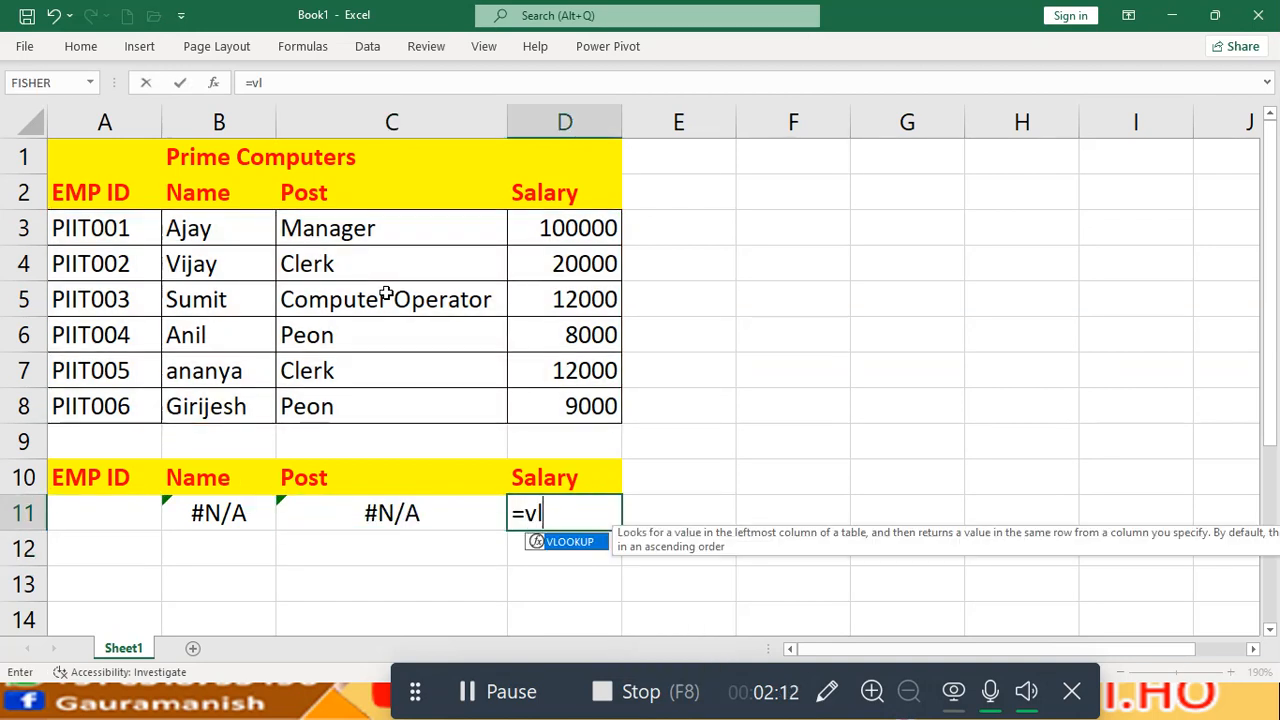
{"action": "key", "text": "Tab"}
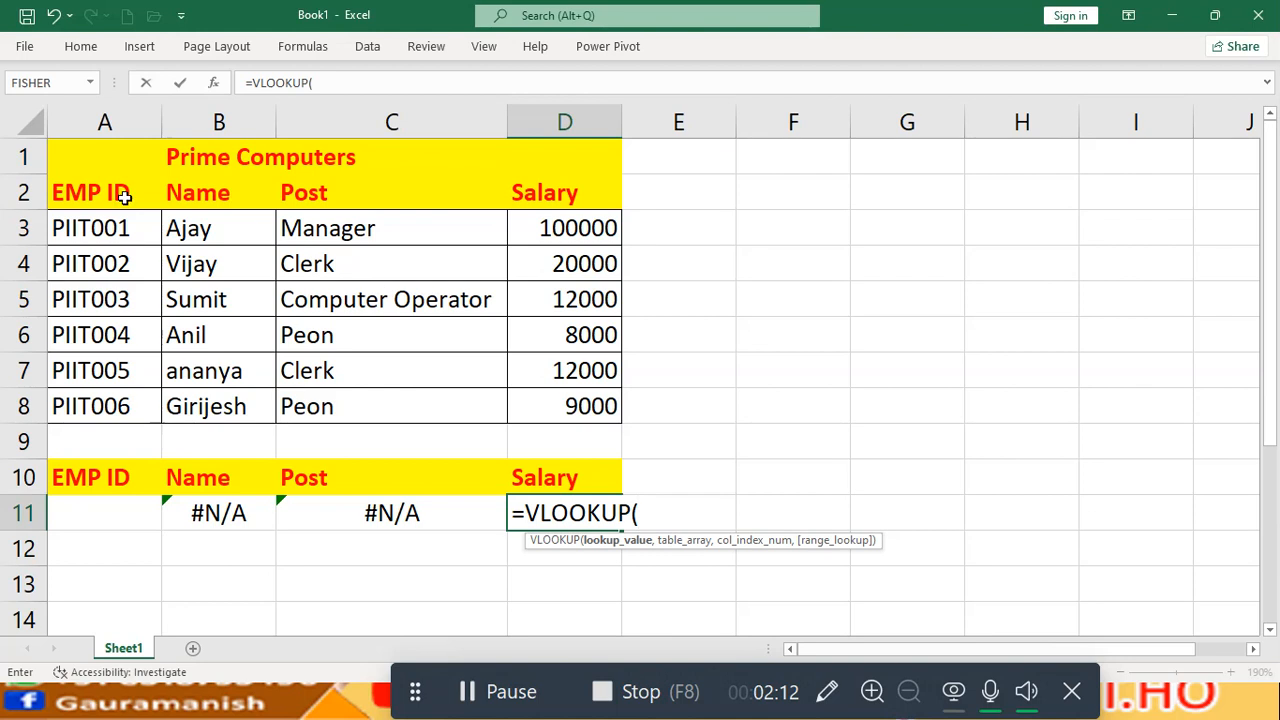
{"action": "left_click", "coordinate": [115, 523]}
{"action": "type", "text": ","}
{"action": "left_click_drag", "start_coordinate": [99, 235], "coordinate": [540, 417]}
{"action": "type", "text": ","}
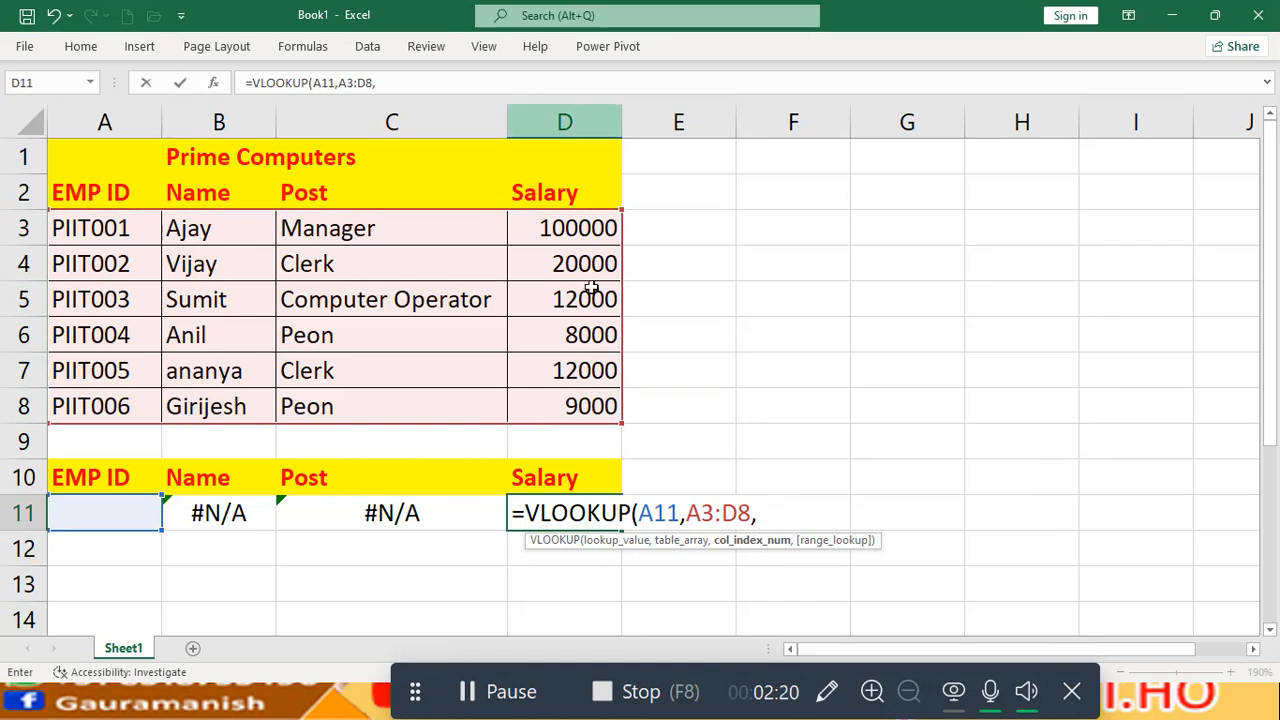
{"action": "type", "text": "4,"}
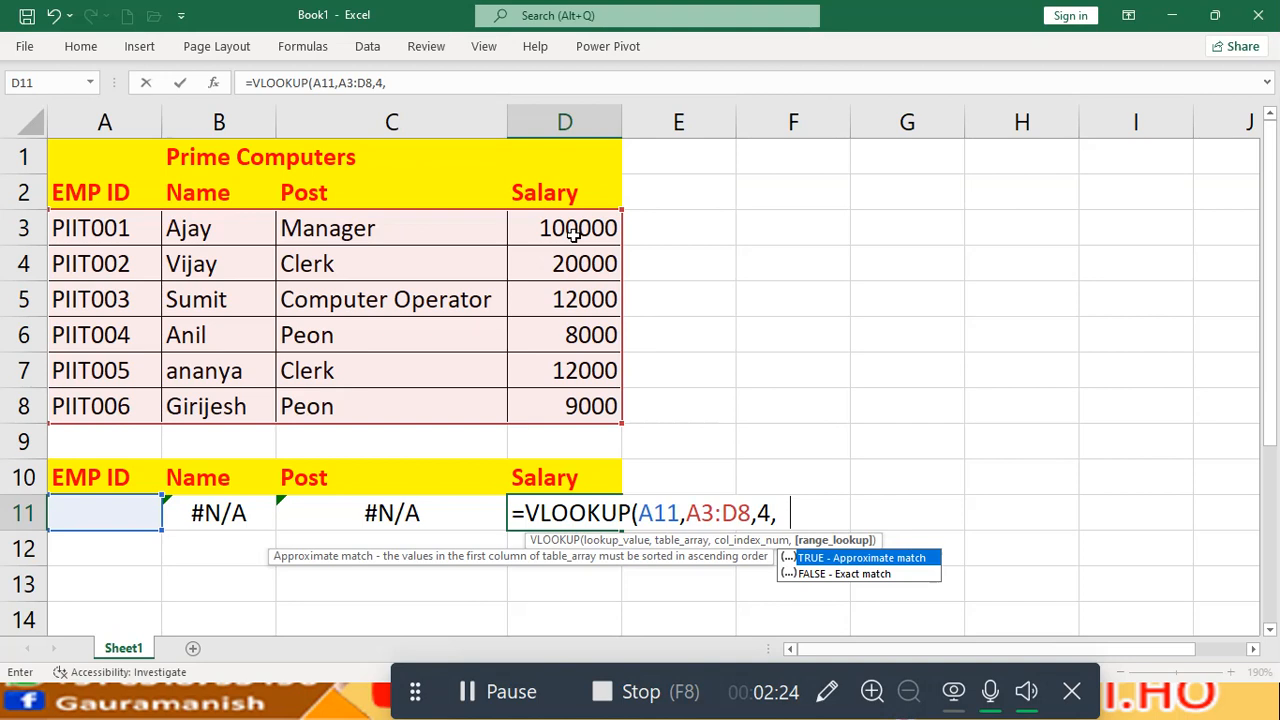
{"action": "type", "text": "0)"}
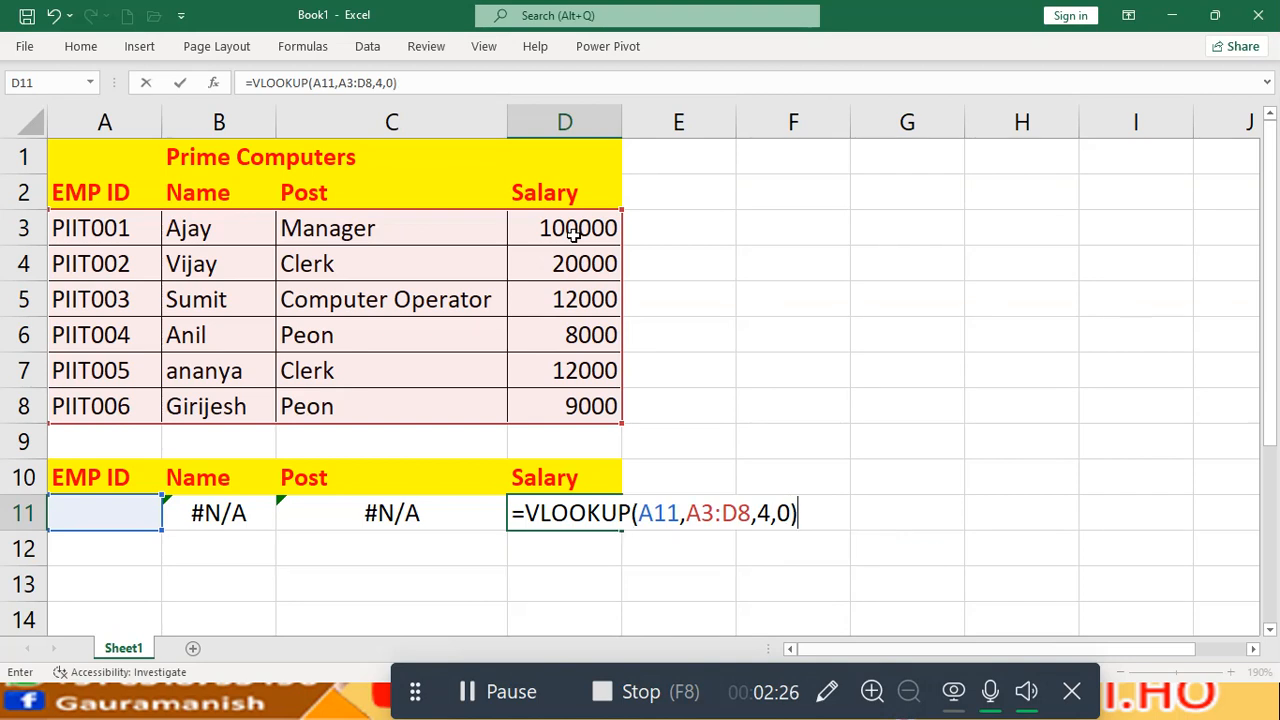
{"action": "key", "text": "Return"}
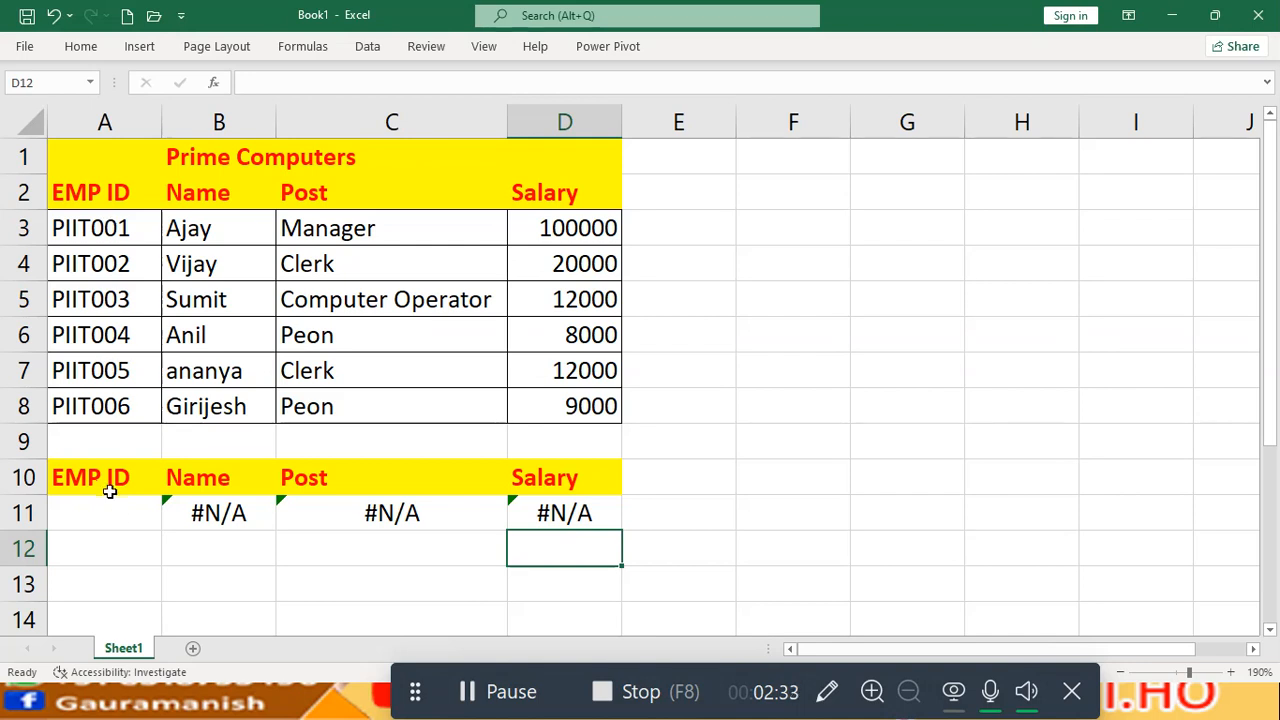
Copy the employee ID from A7 into the lookup cell A11
{"action": "left_click", "coordinate": [115, 370]}
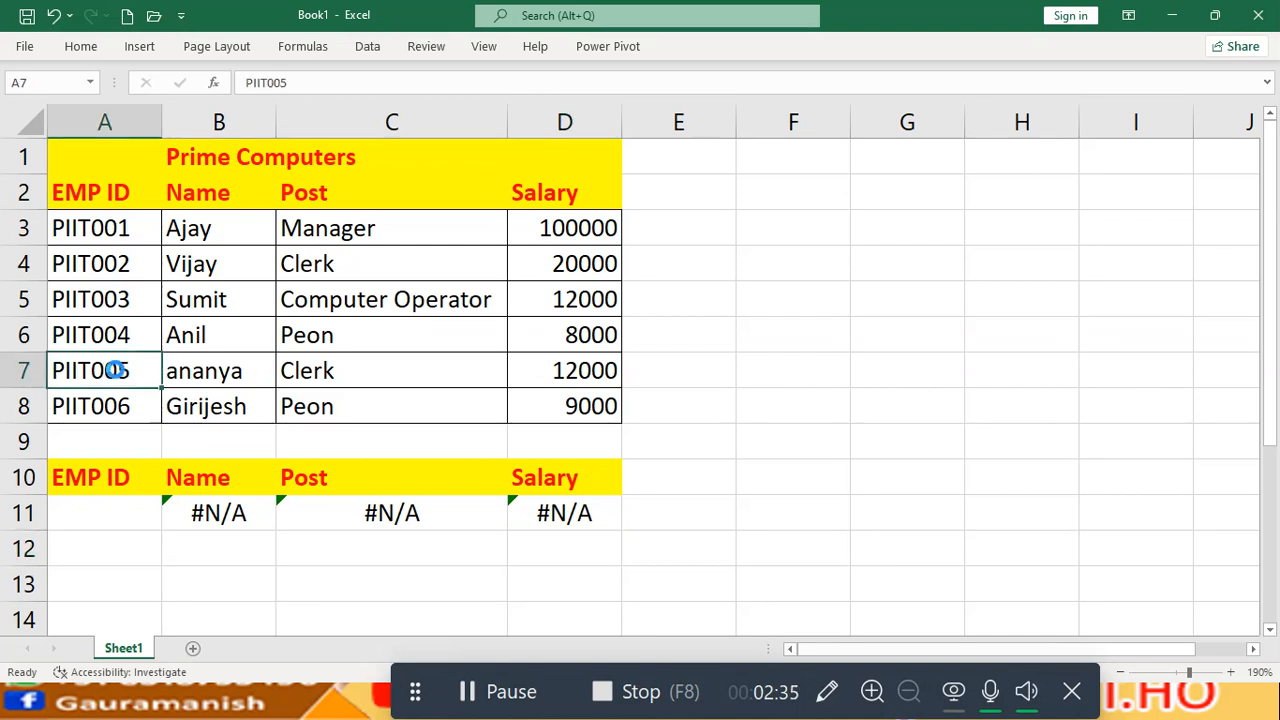
{"action": "key", "text": "ctrl+c"}
{"action": "left_click", "coordinate": [105, 515]}
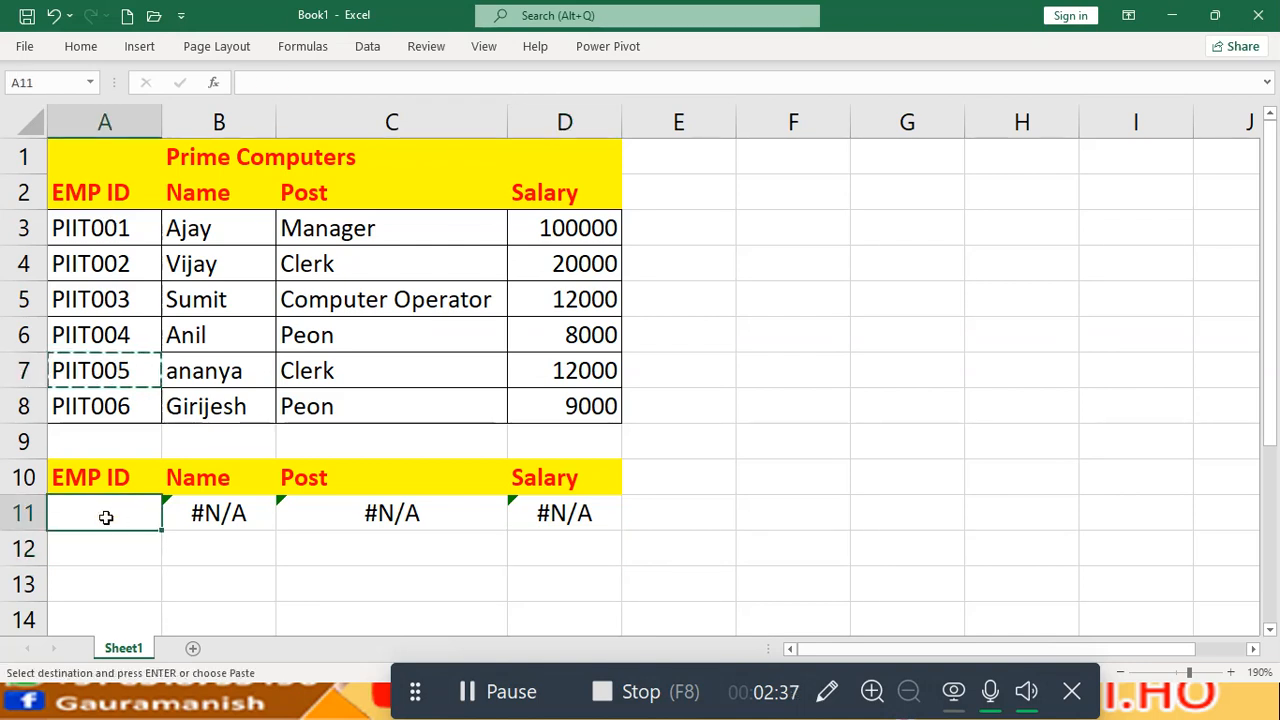
{"action": "key", "text": "ctrl+v"}
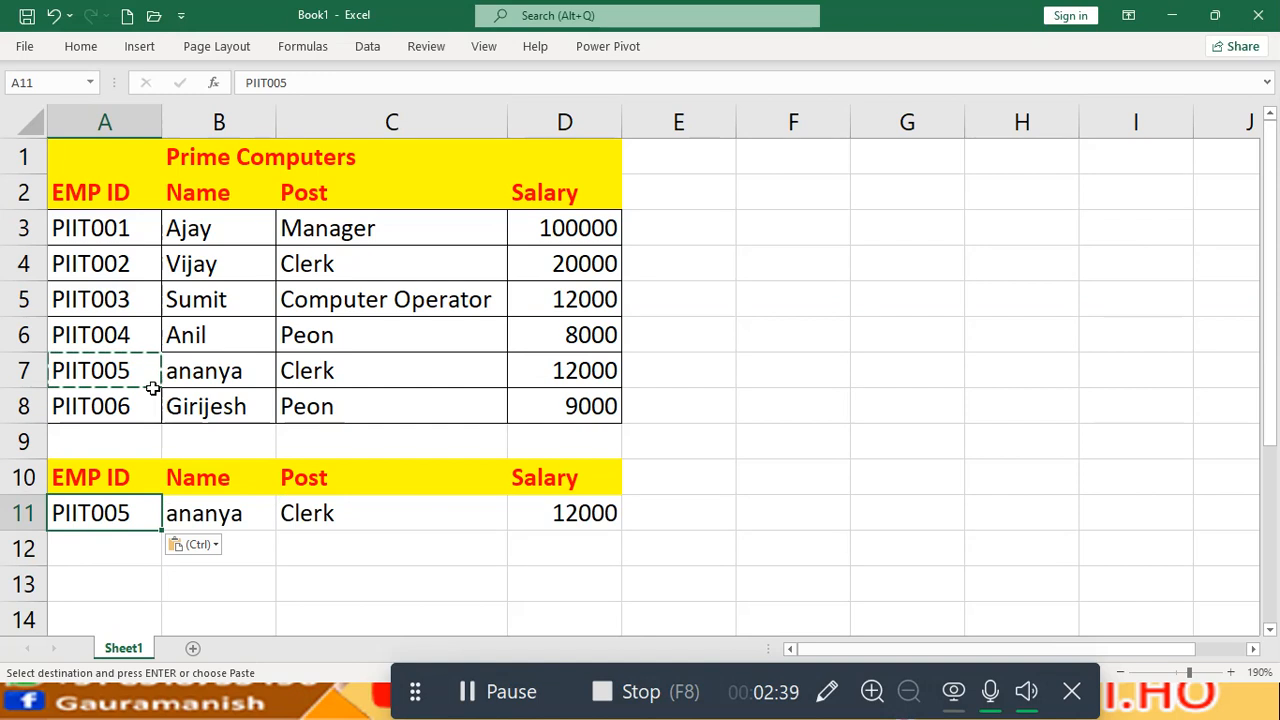
Change the employee ID in A11 to the one listed in row 4 of the employee table
{"action": "double_click", "coordinate": [126, 515]}
{"action": "key", "text": "BackSpace"}
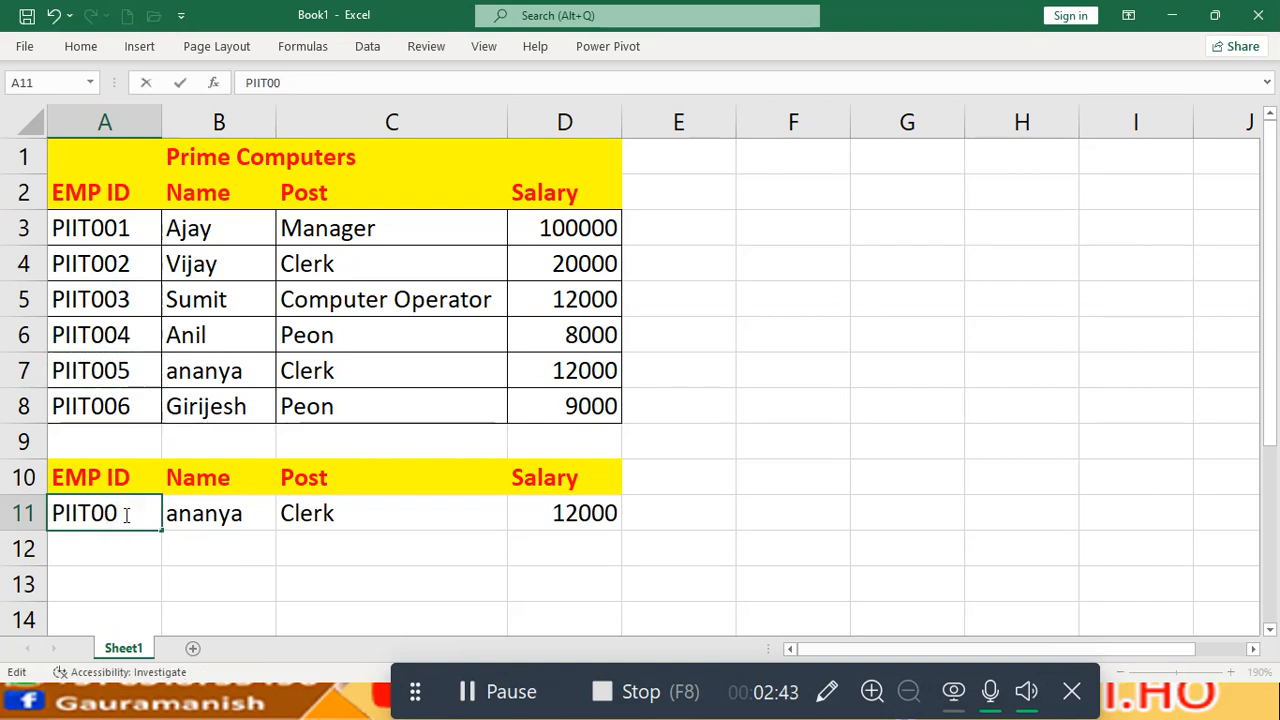
{"action": "type", "text": "2"}
{"action": "key", "text": "Return"}
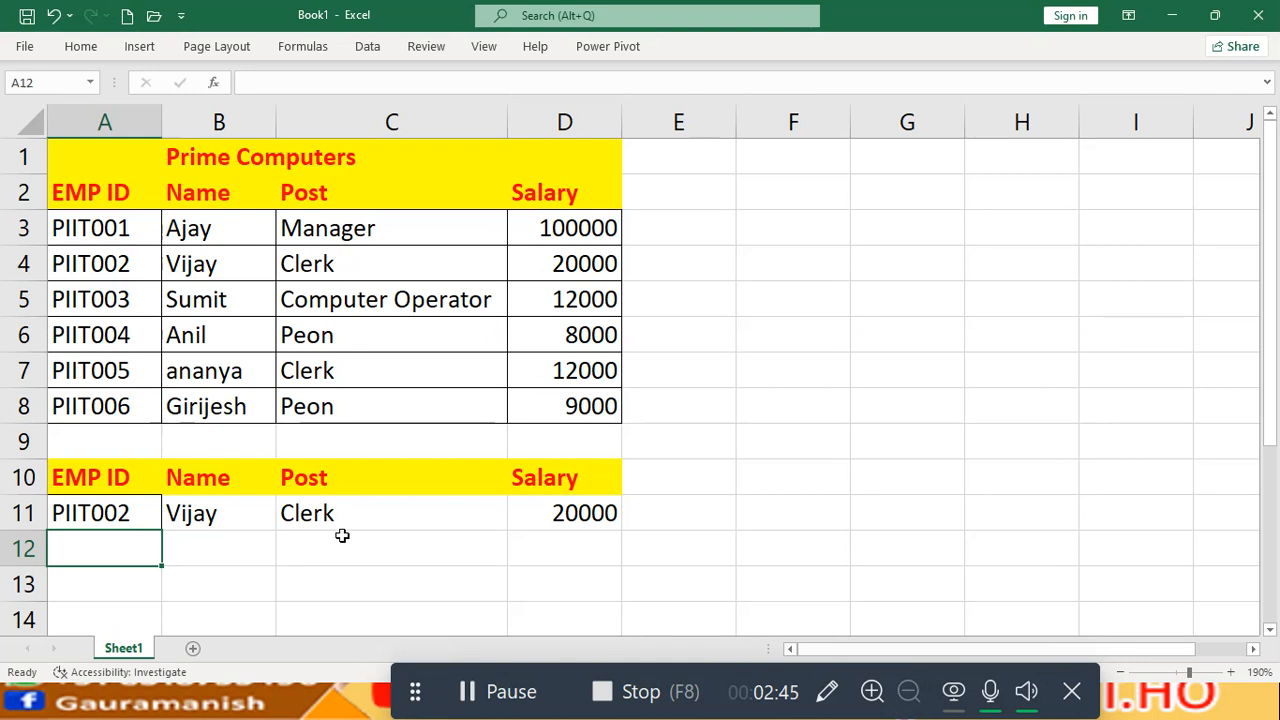
{"action": "left_click", "coordinate": [130, 518]}
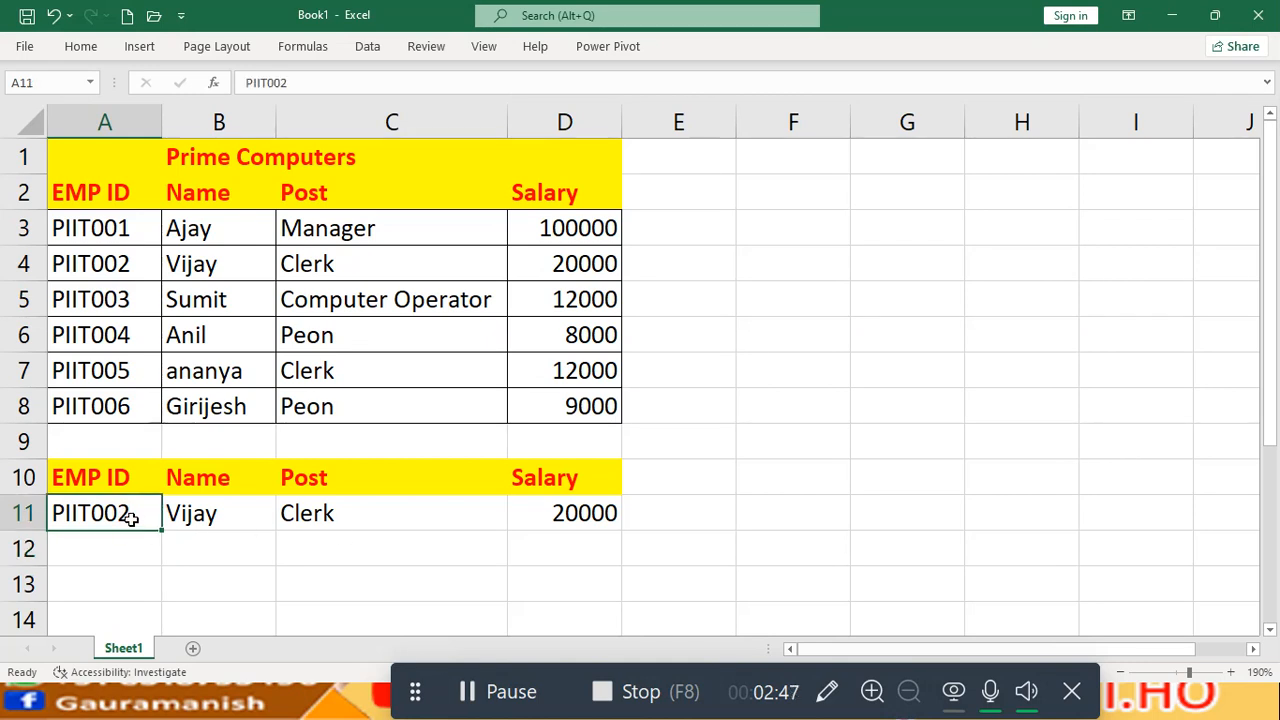
Clear the lookup cell A11 and give it List data validation with the source range =$A$3:$A$8
{"action": "key", "text": "Delete"}
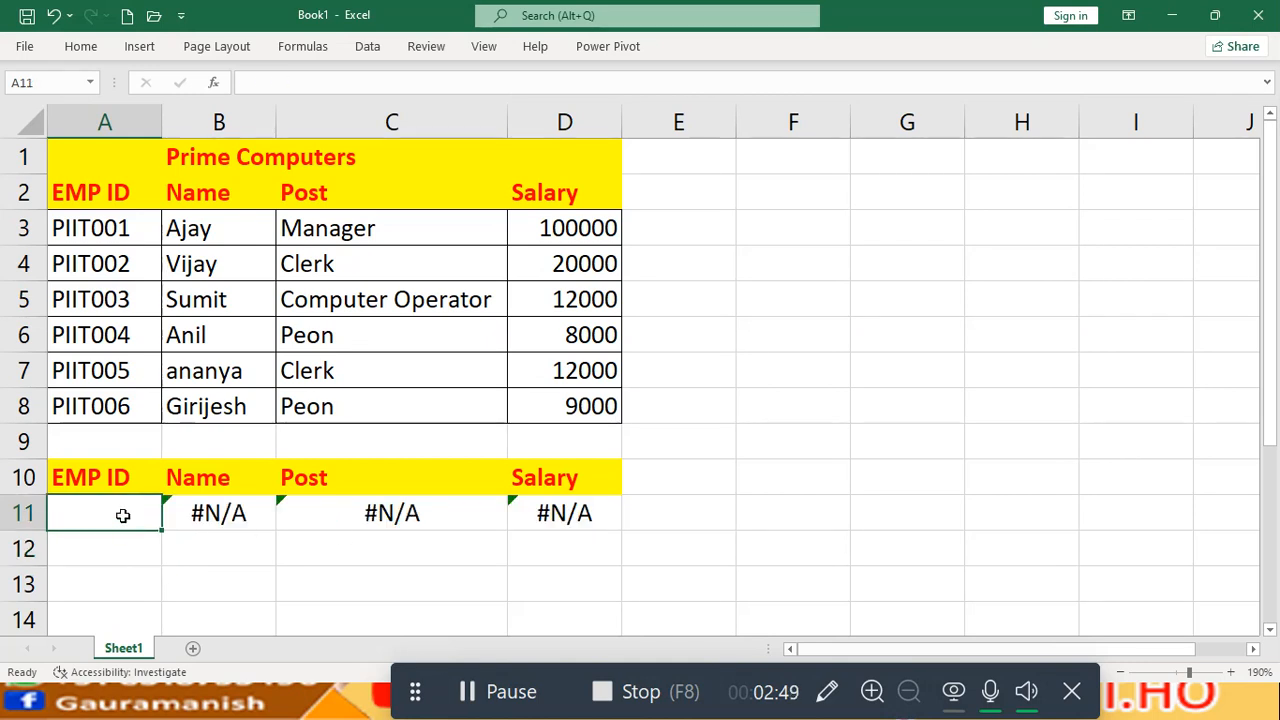
{"action": "left_click", "coordinate": [367, 50]}
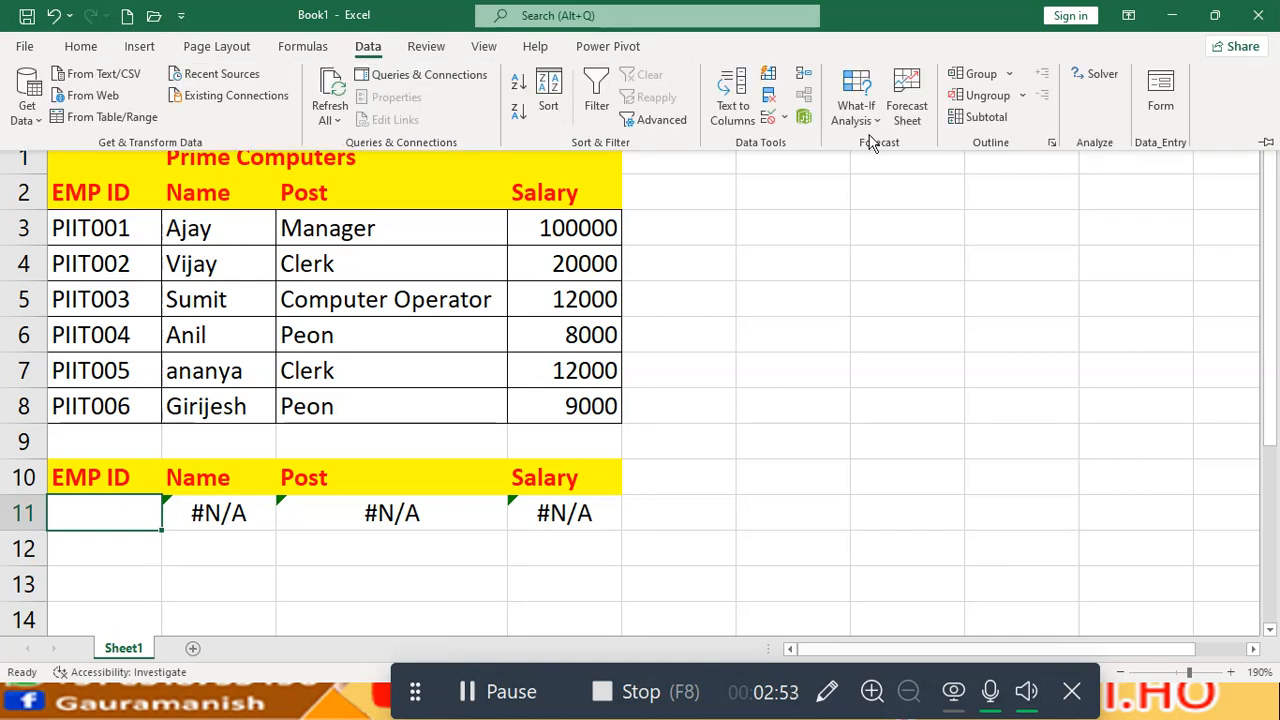
{"action": "left_click", "coordinate": [769, 119]}
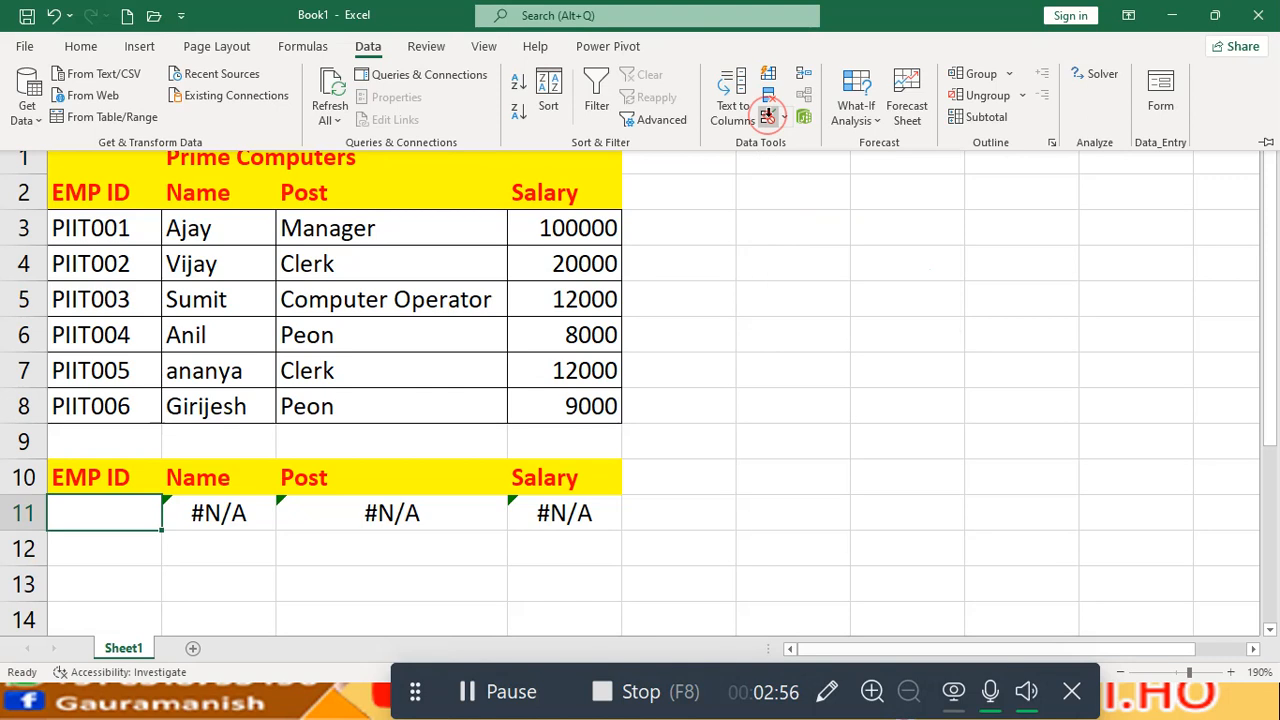
{"action": "left_click", "coordinate": [540, 186]}
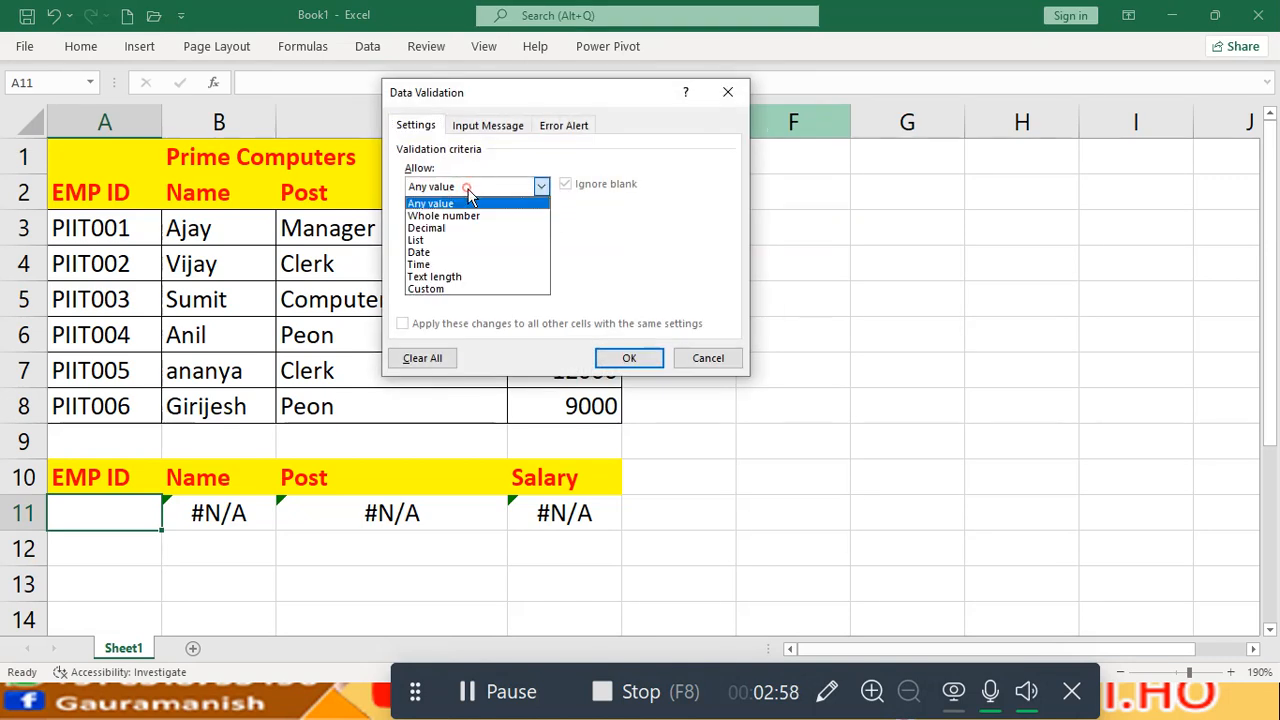
{"action": "left_click", "coordinate": [430, 240]}
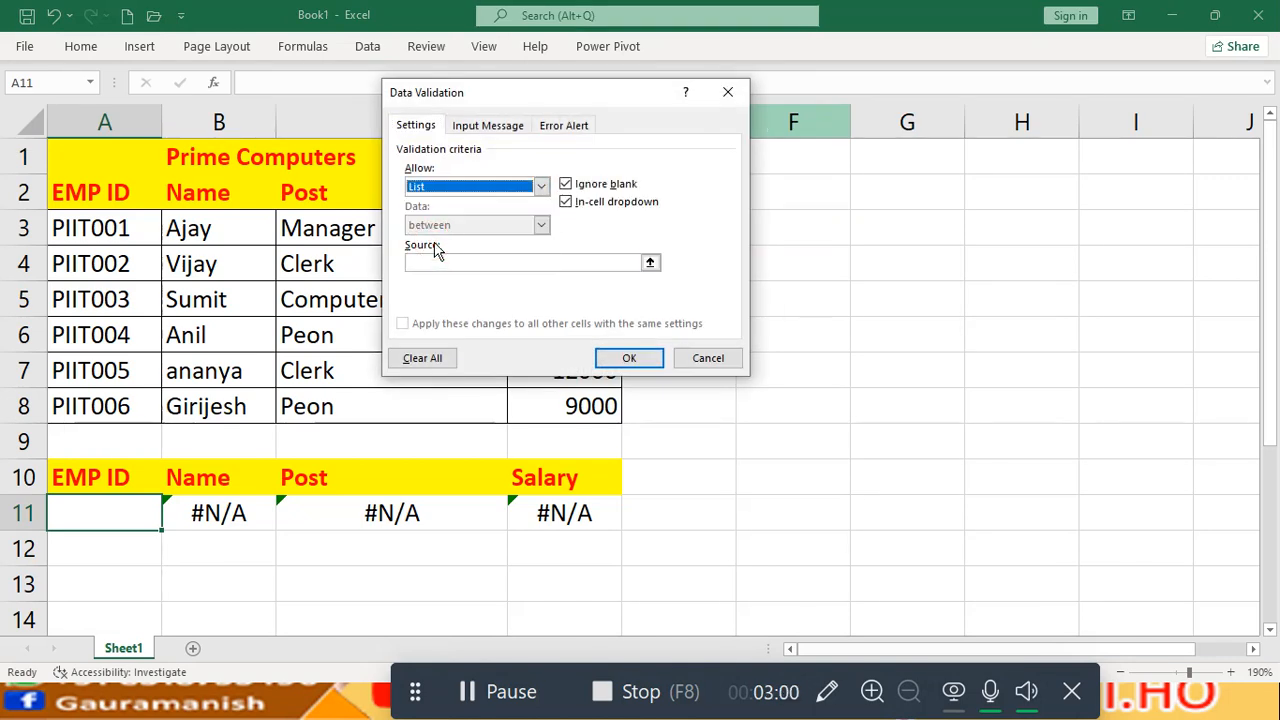
{"action": "left_click", "coordinate": [436, 262]}
{"action": "left_click_drag", "start_coordinate": [106, 229], "coordinate": [105, 398]}
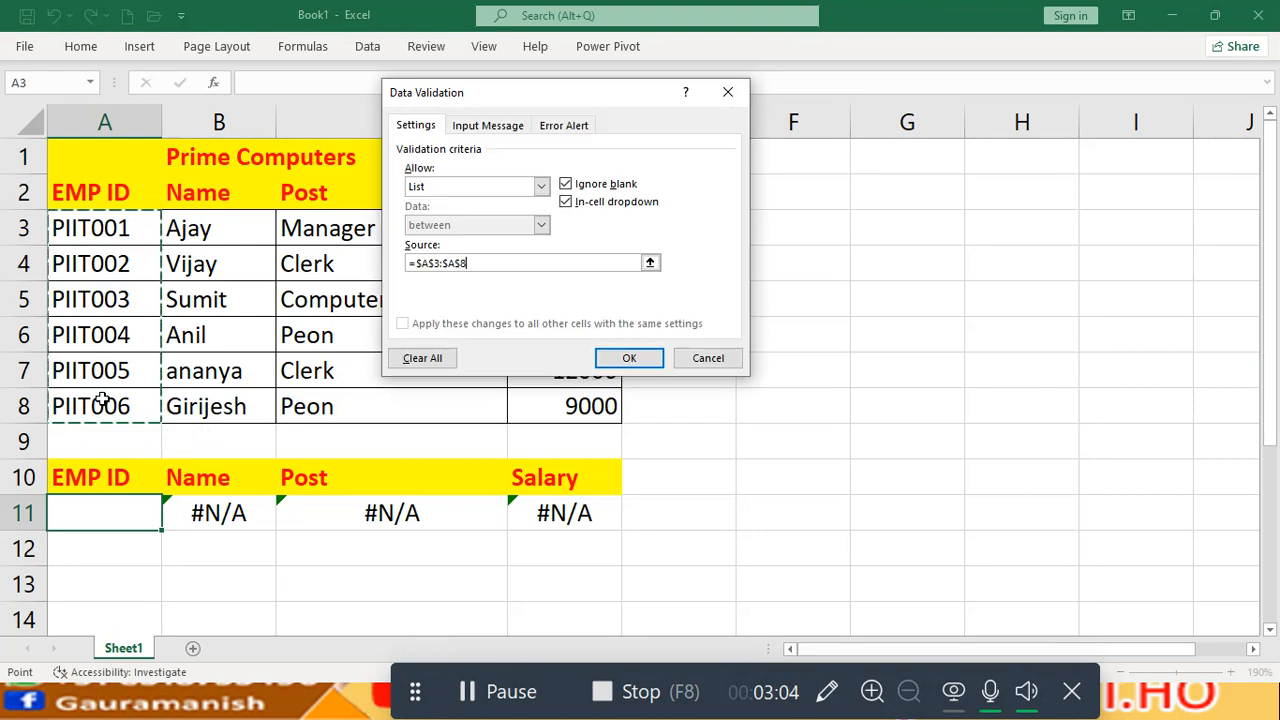
{"action": "left_click", "coordinate": [629, 357]}
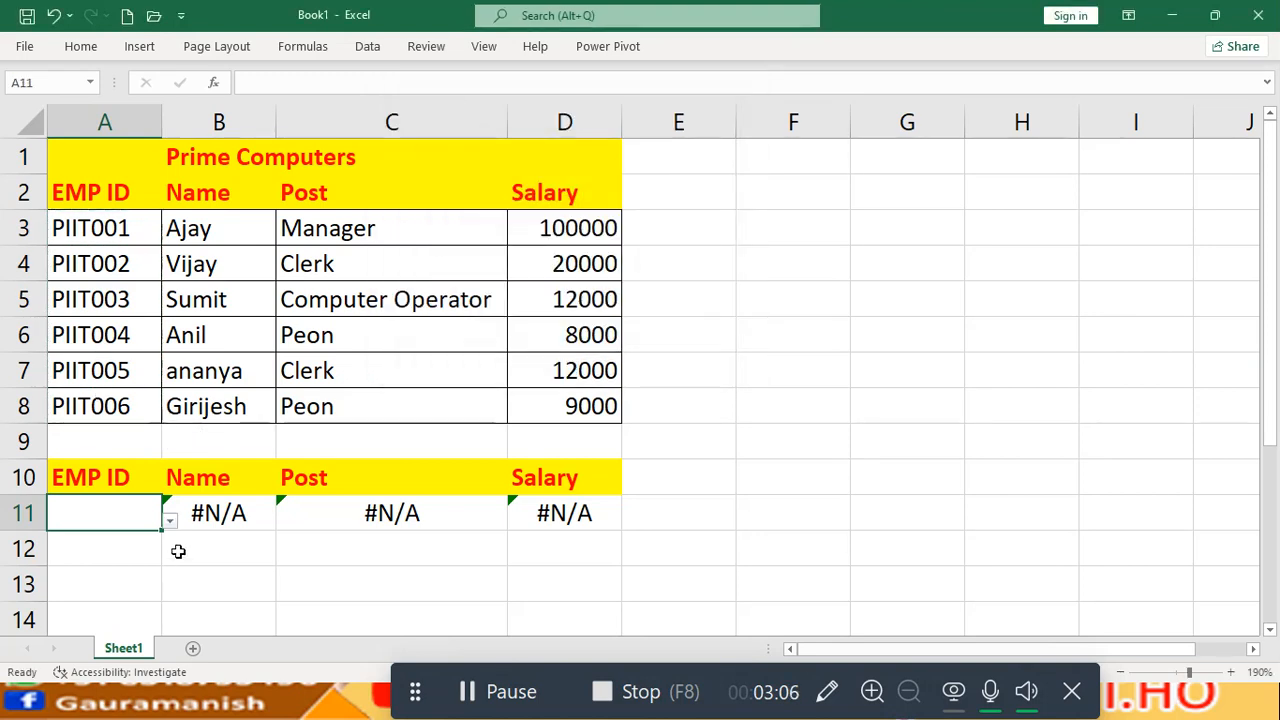
Test the A11 dropdown by choosing the employee IDs from rows 6, 7 and 8 of the table in turn, ending on row 8's
{"action": "left_click", "coordinate": [171, 522]}
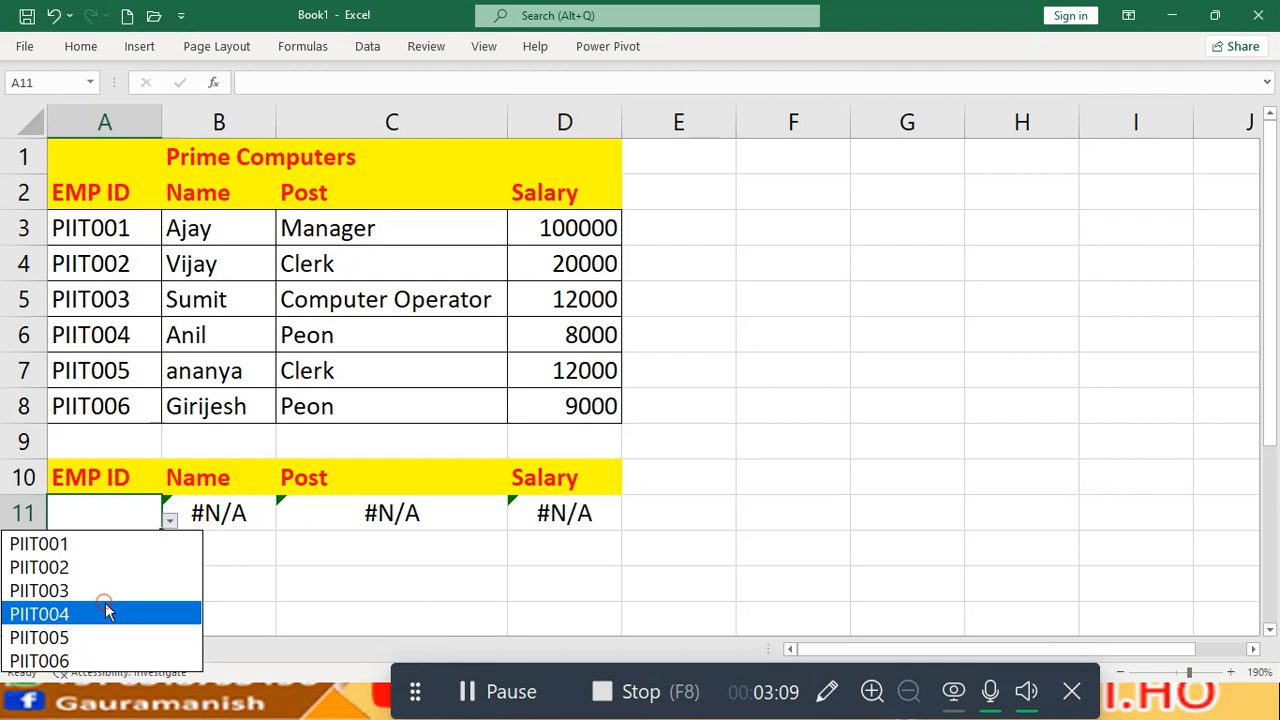
{"action": "left_click", "coordinate": [105, 608]}
{"action": "left_click", "coordinate": [171, 522]}
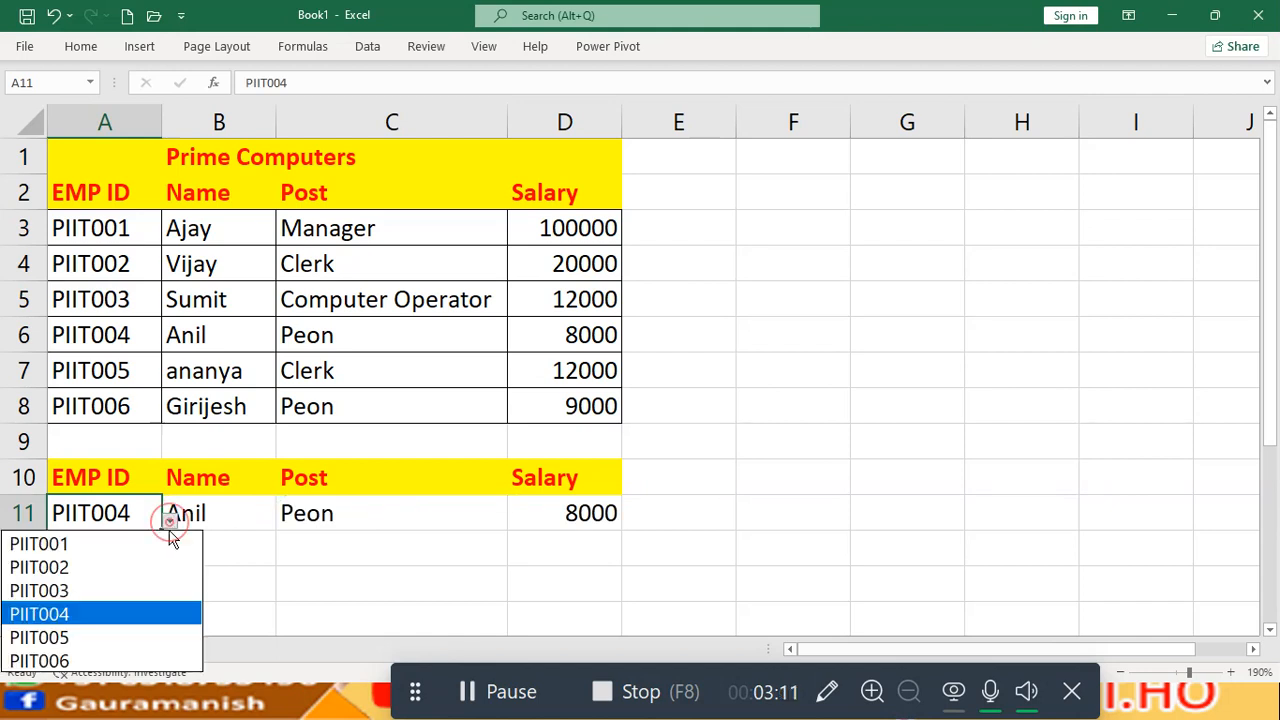
{"action": "left_click", "coordinate": [122, 637]}
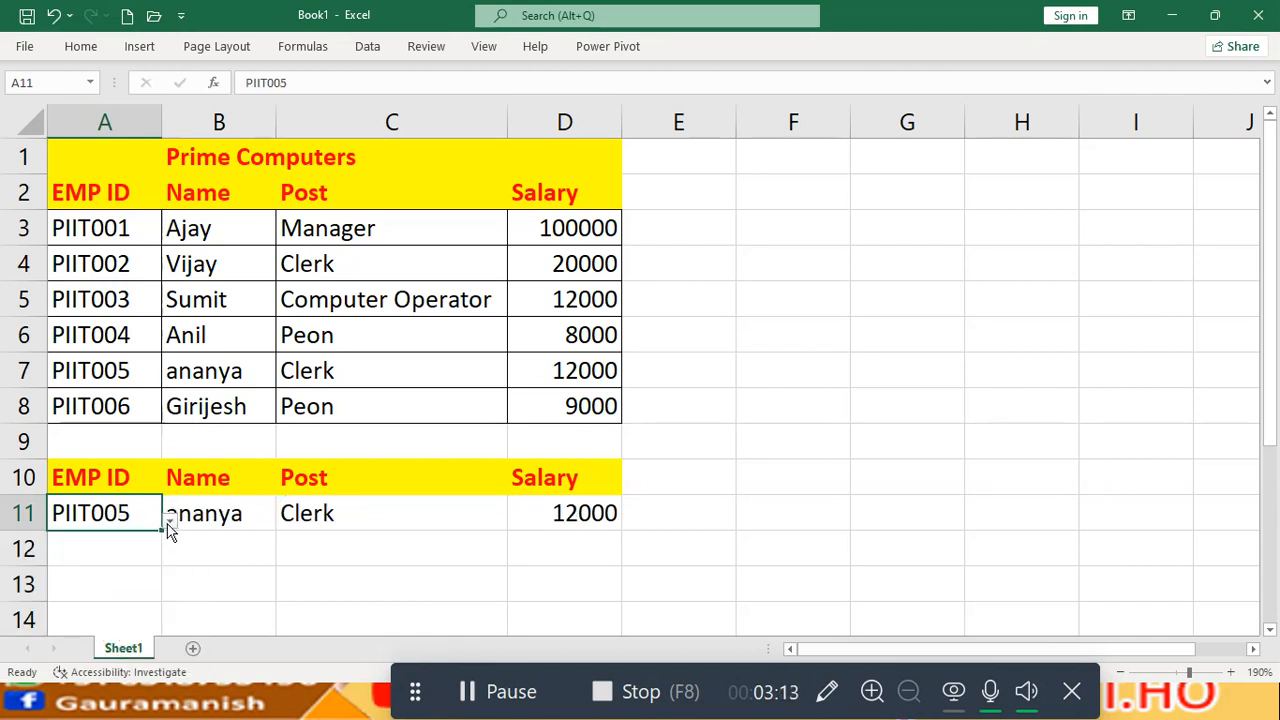
{"action": "left_click", "coordinate": [170, 524]}
{"action": "left_click", "coordinate": [130, 655]}
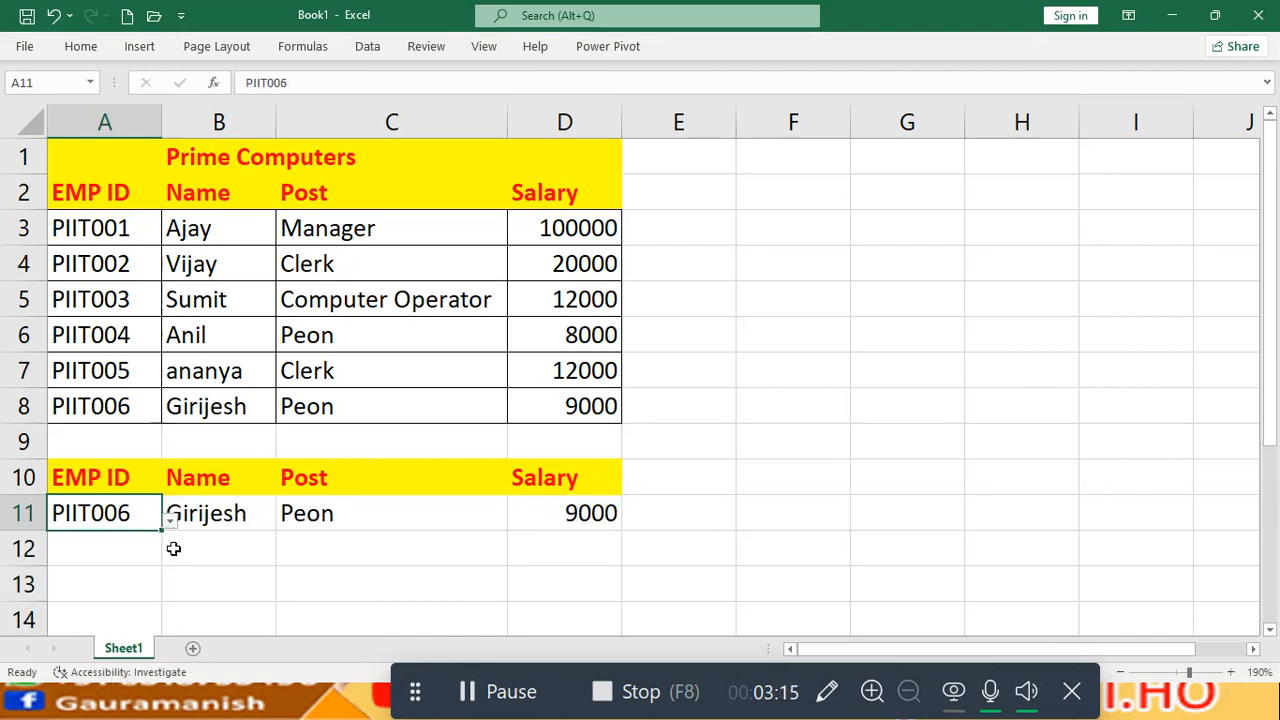
{"action": "left_click", "coordinate": [200, 551]}
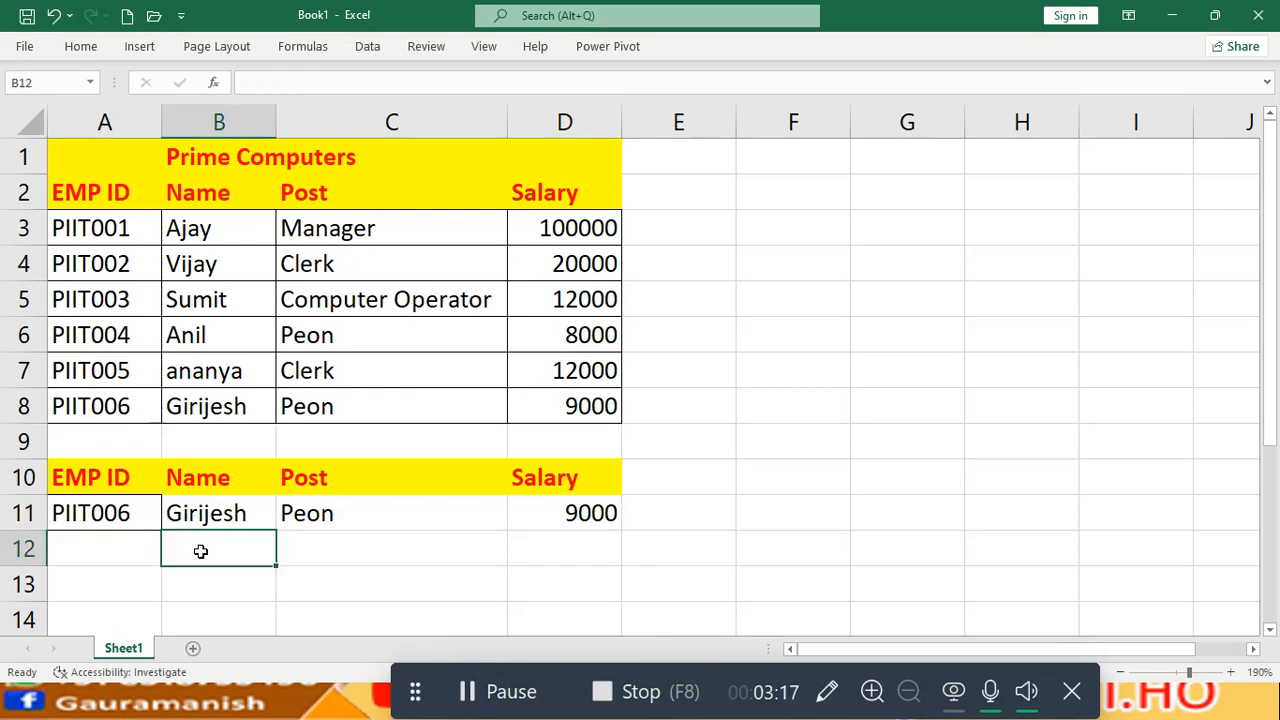